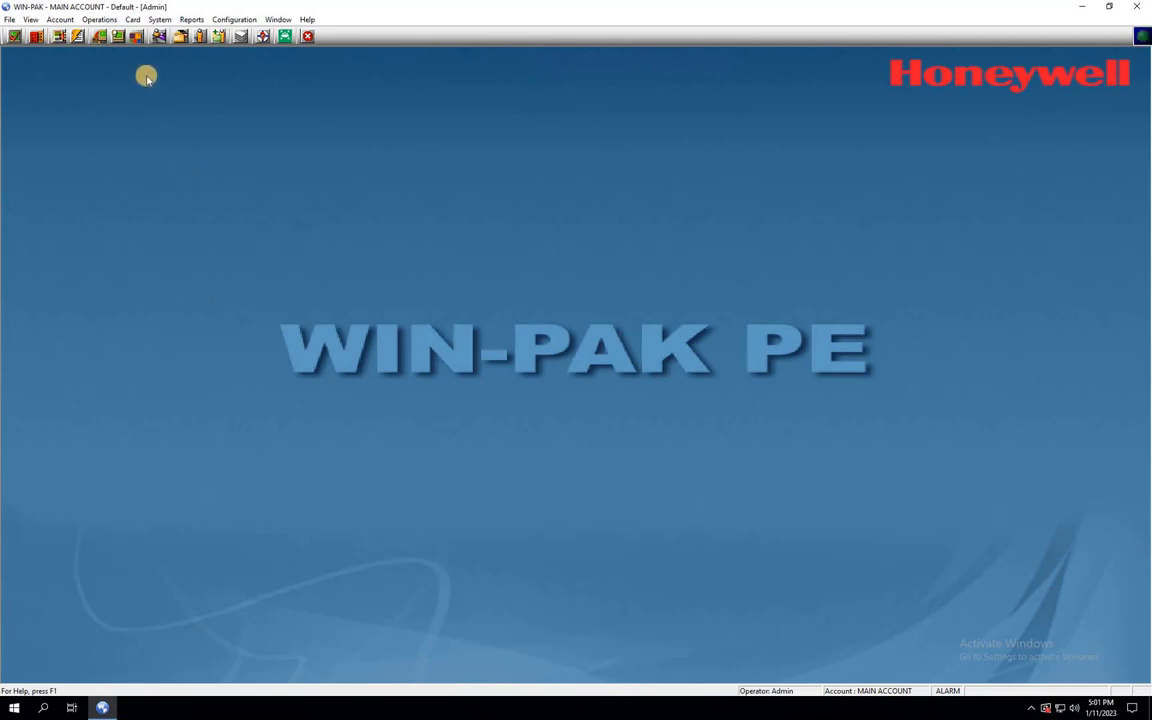
# - Open Event View from Operations and move it aside to watch Invalid Format alarms appear
pyautogui.click(99, 19)
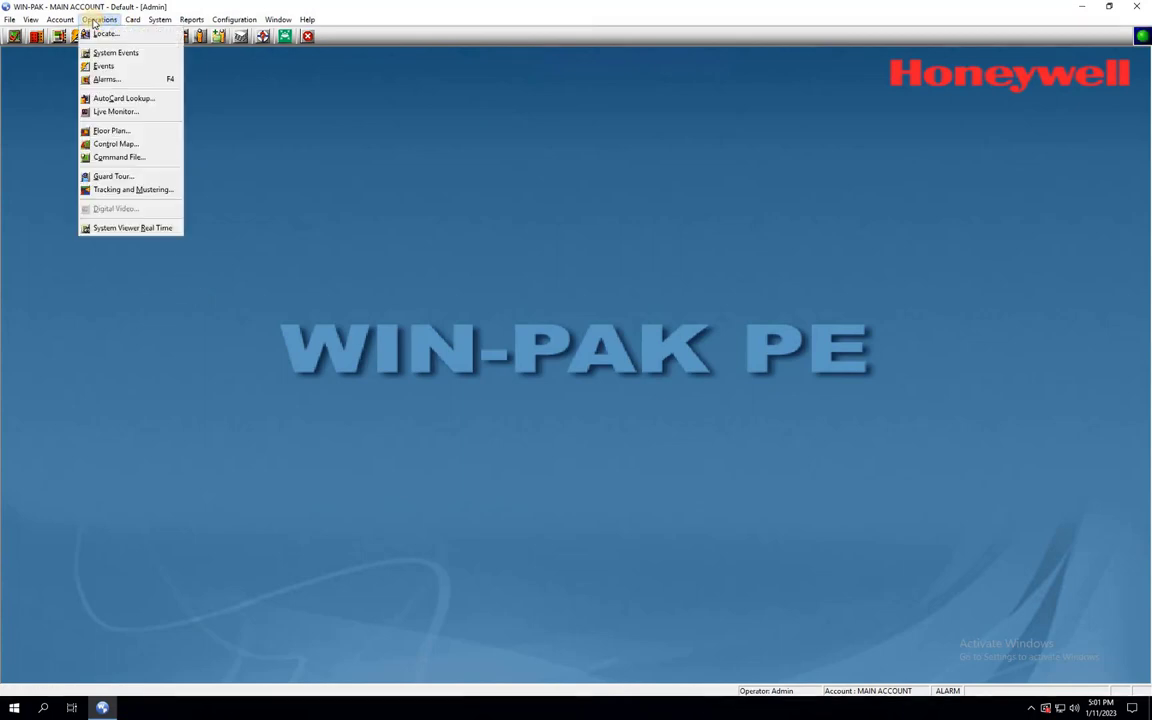
pyautogui.click(103, 65)
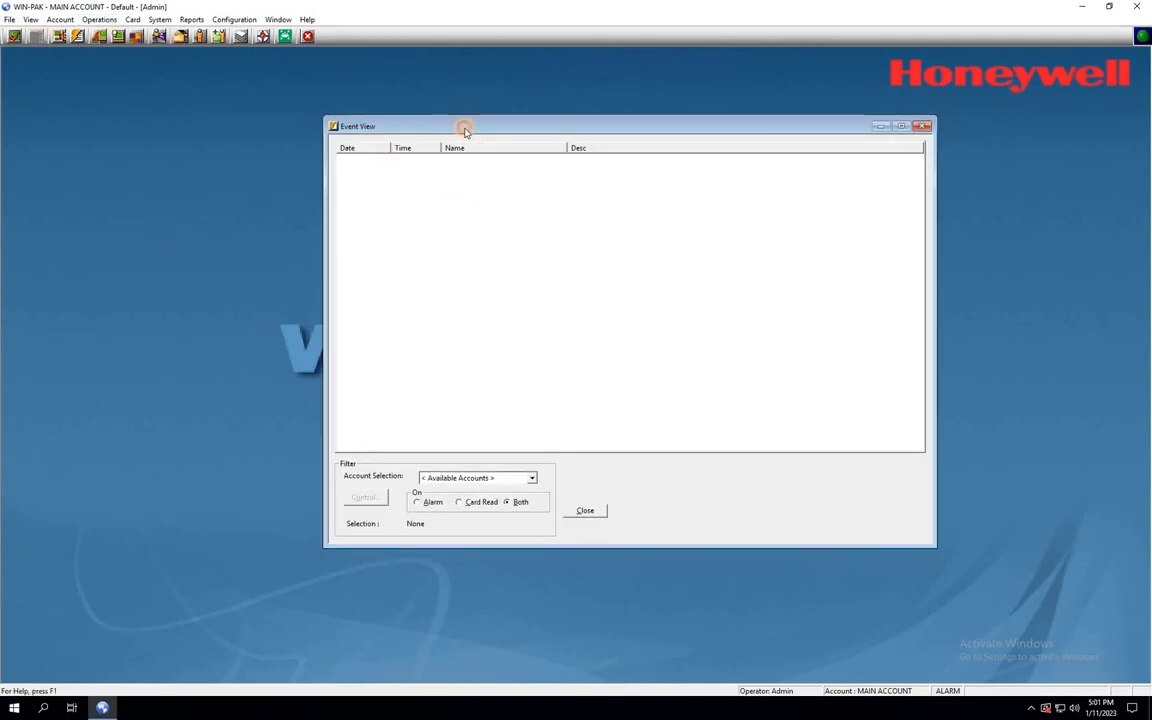
pyautogui.moveTo(480, 122); pyautogui.dragTo(550, 97)
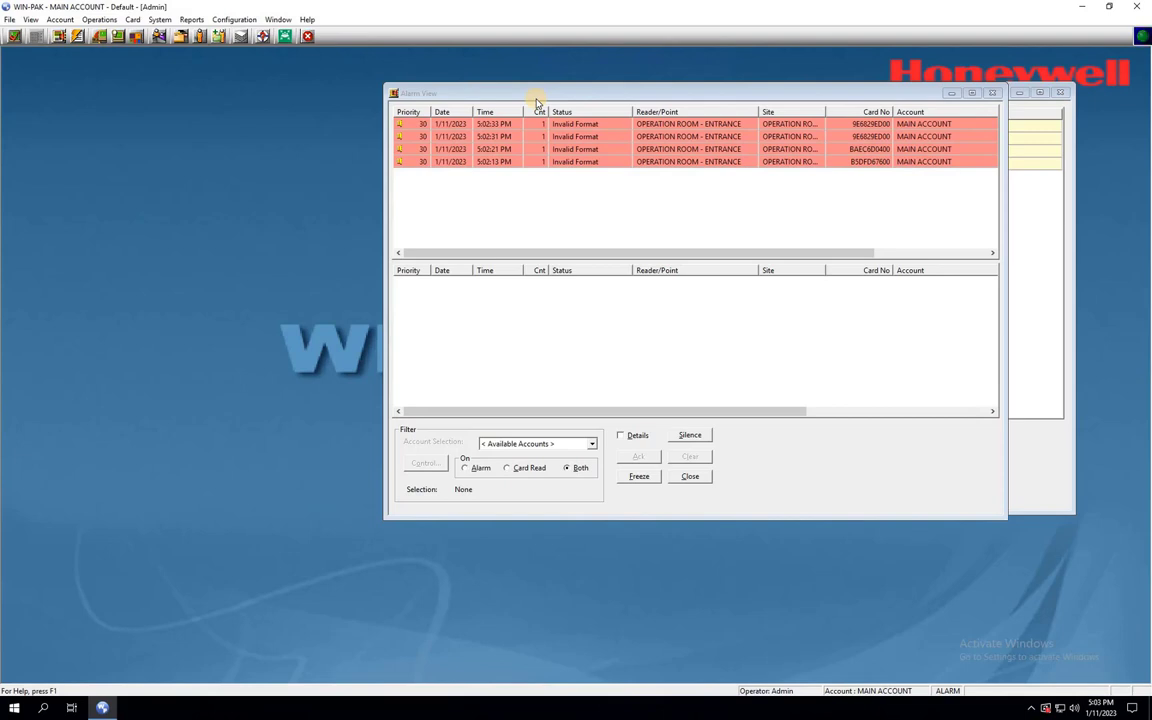
# - Reposition the Alarm View and Event View windows, then minimize both of them
pyautogui.moveTo(536, 96); pyautogui.dragTo(168, 153)
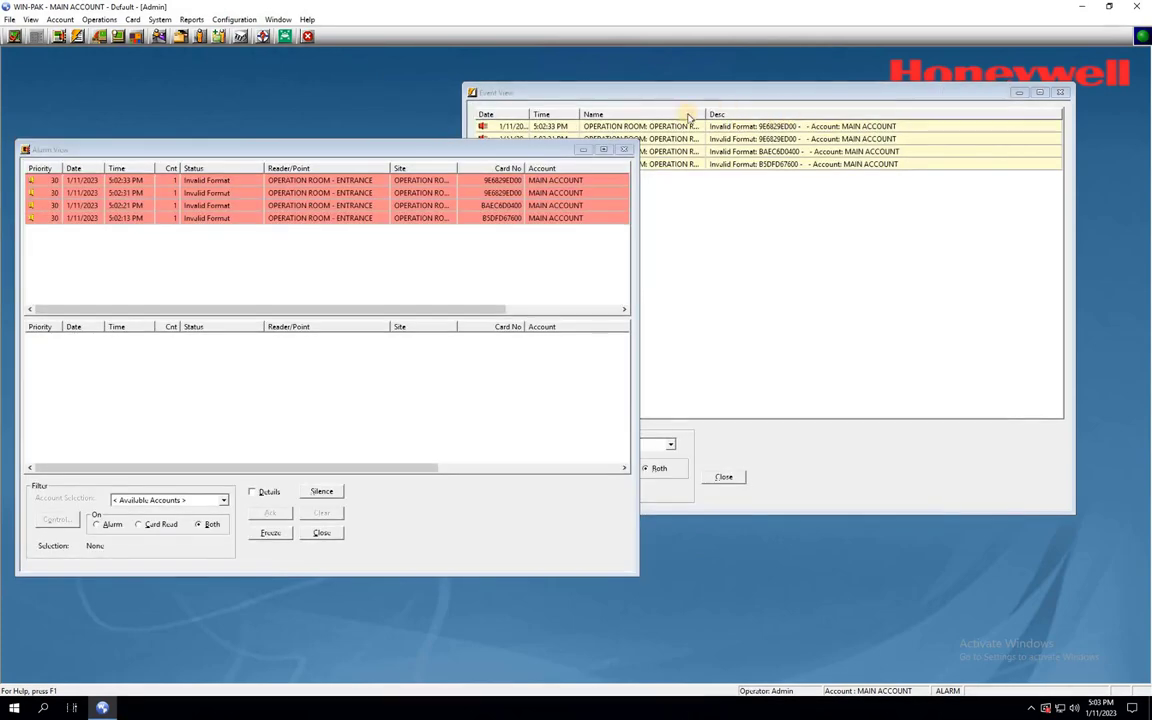
pyautogui.click(650, 92)
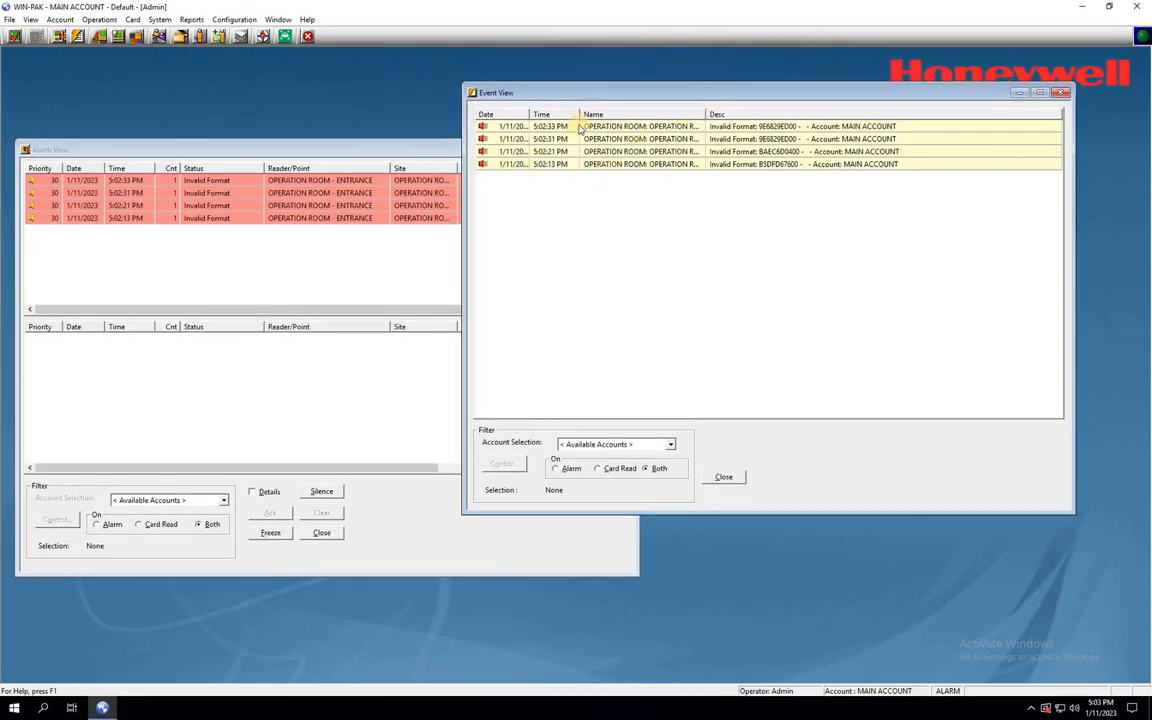
pyautogui.moveTo(571, 95); pyautogui.dragTo(632, 133)
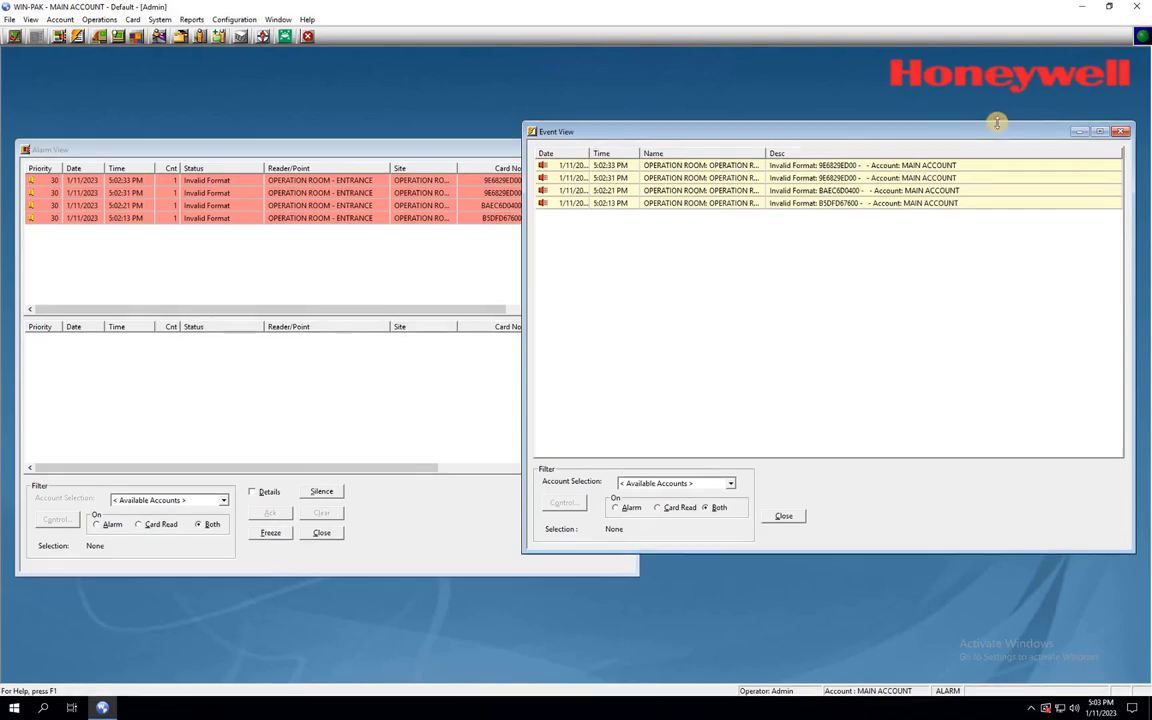
pyautogui.click(1079, 131)
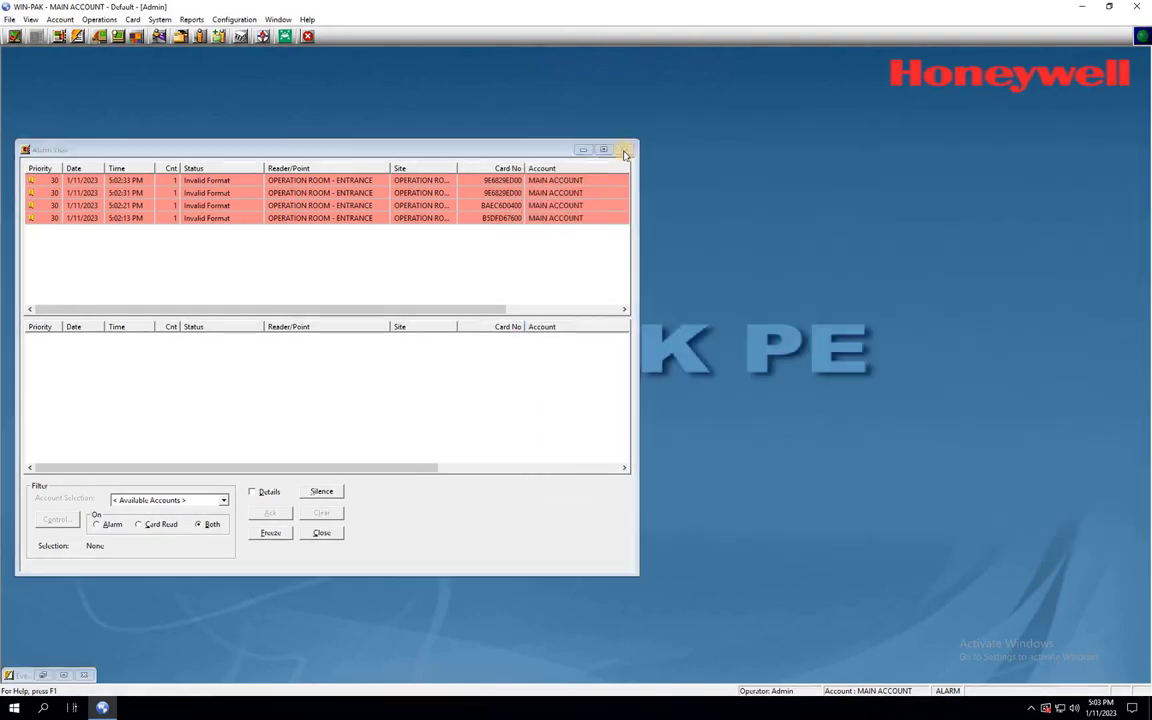
pyautogui.click(583, 150)
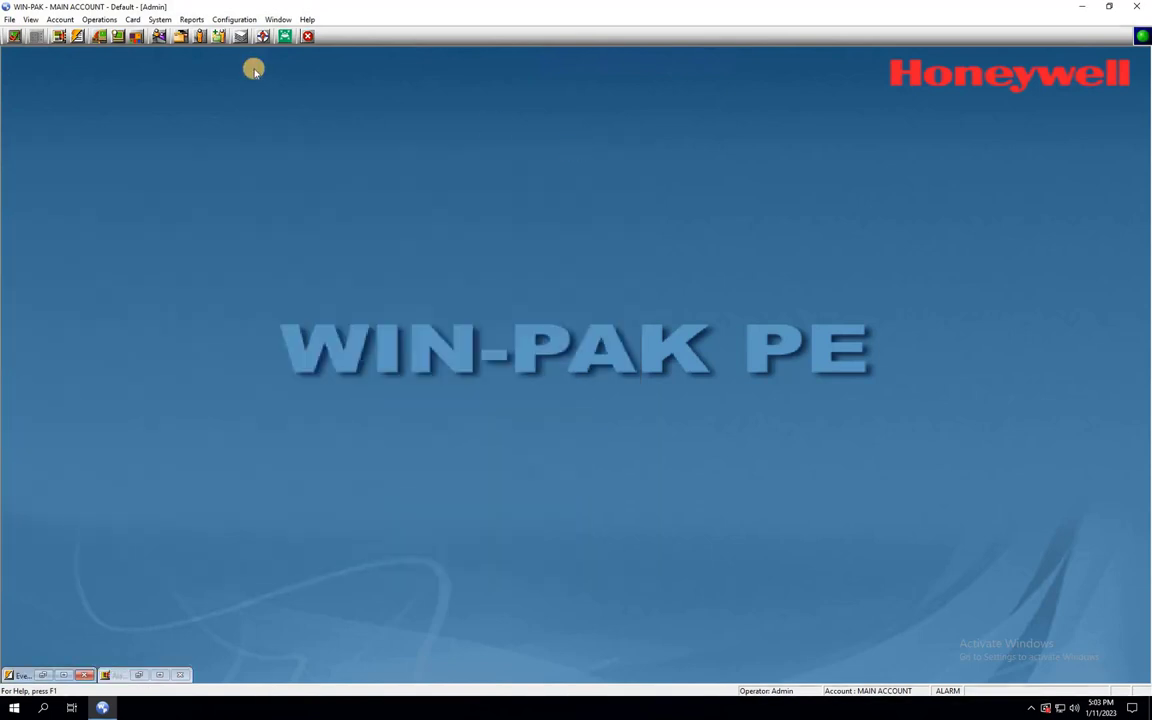
# - Open the PRO-3200 IC OPERATION ROOM controller's configuration dialog from the Device Map
pyautogui.click(234, 20)
pyautogui.moveTo(237, 38)
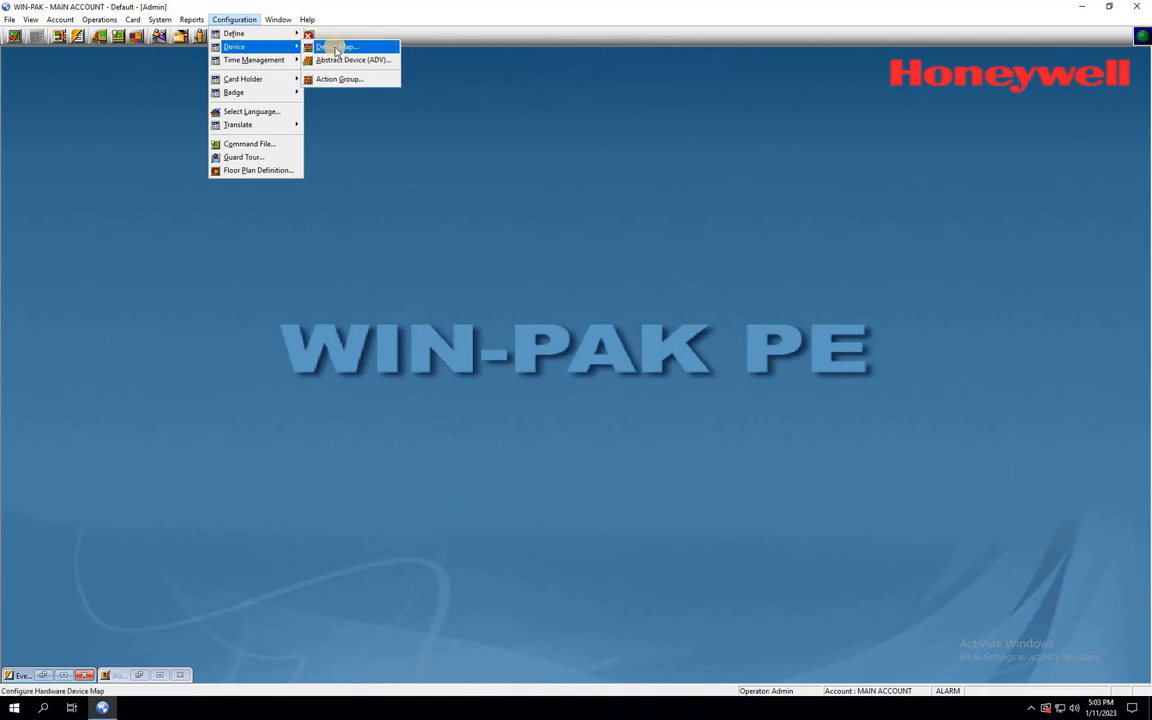
pyautogui.click(336, 48)
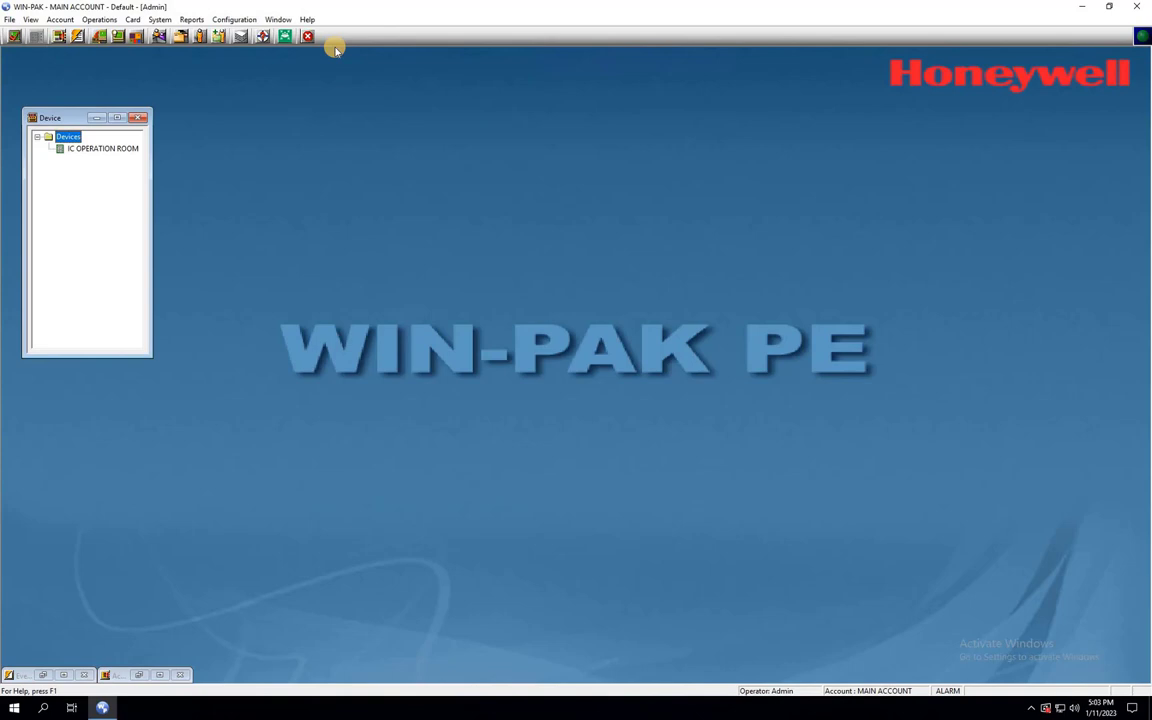
pyautogui.click(99, 150)
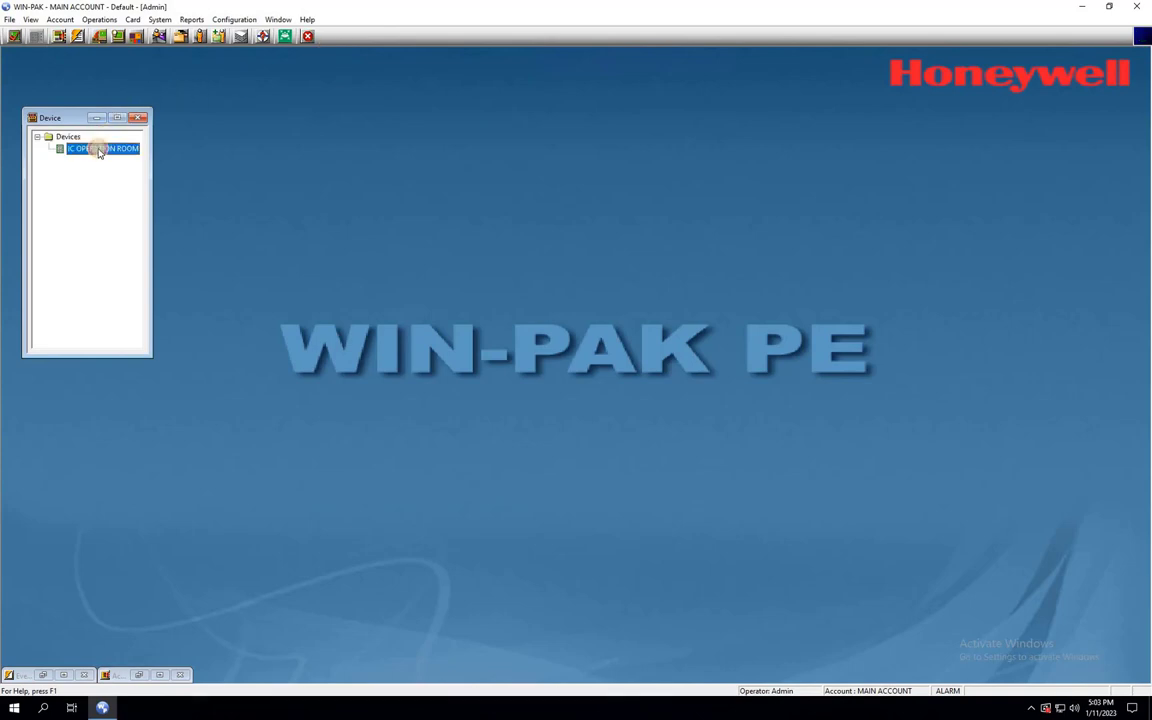
pyautogui.rightClick(99, 150)
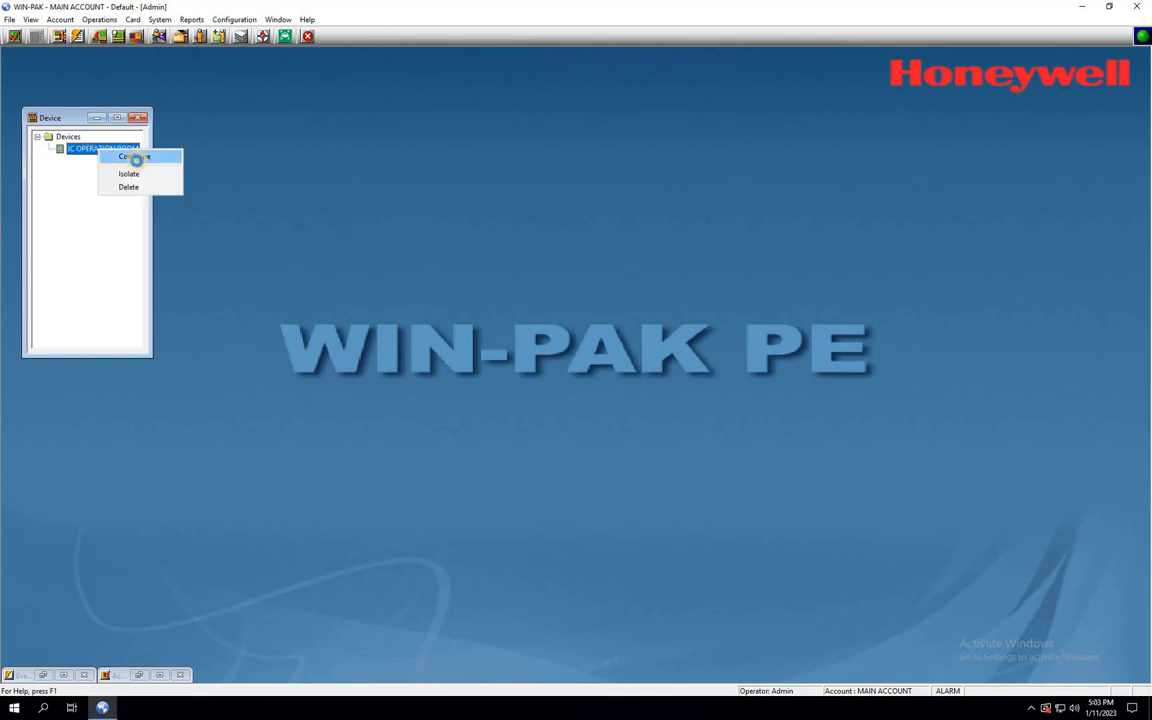
pyautogui.click(134, 158)
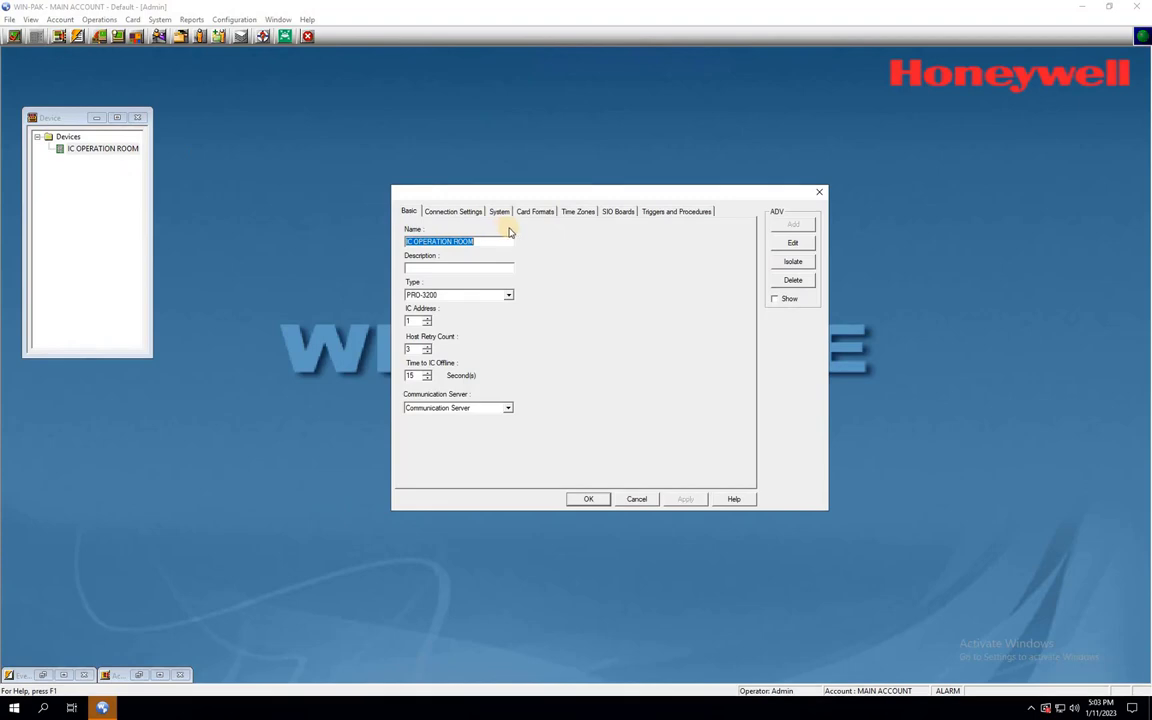
# - On the Card Formats tab, set Format #2 to the default 32 Bit Northern format
pyautogui.click(535, 213)
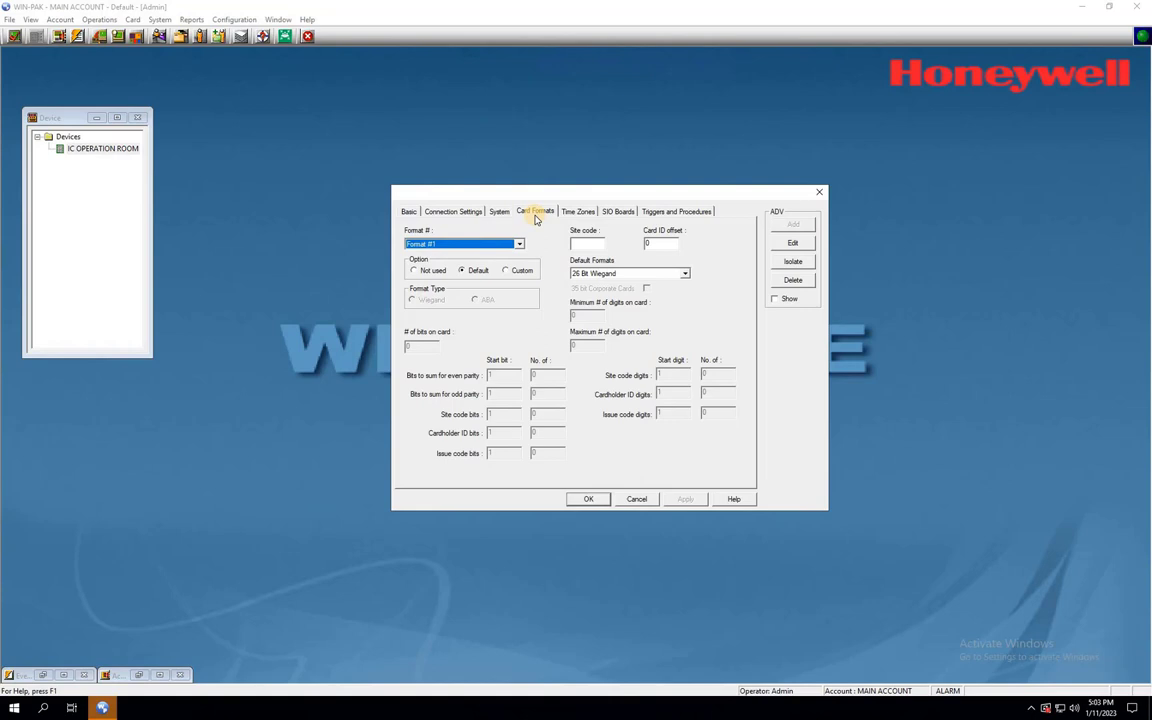
pyautogui.click(460, 244)
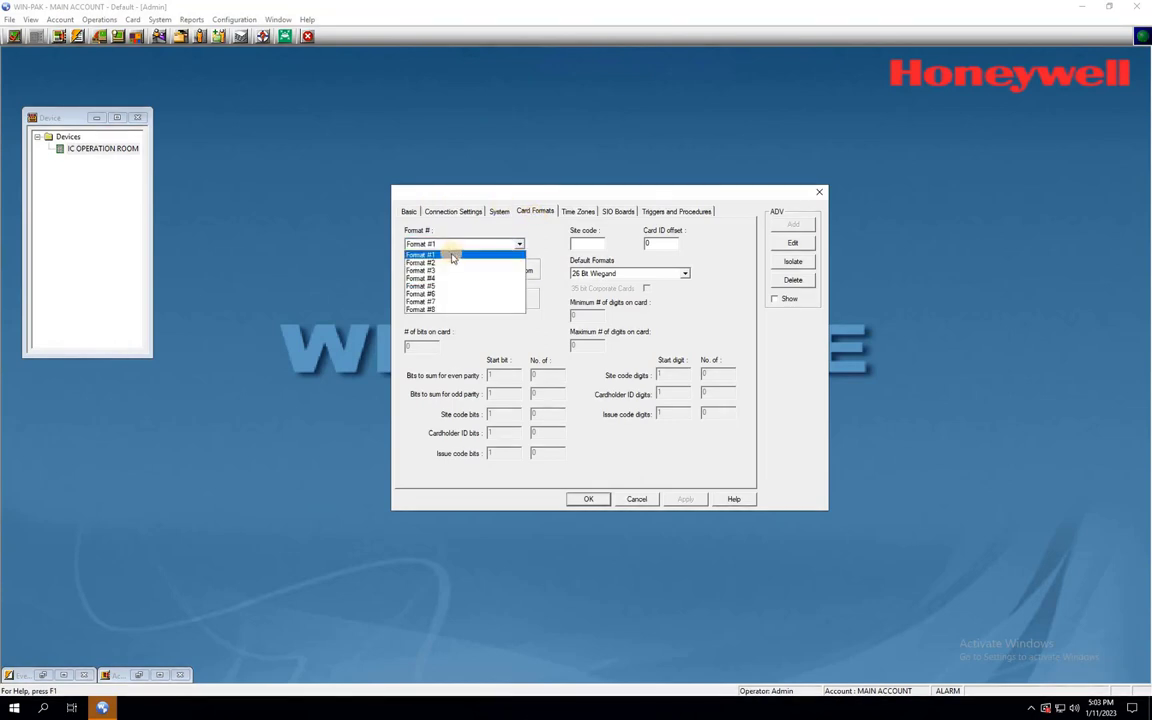
pyautogui.click(452, 262)
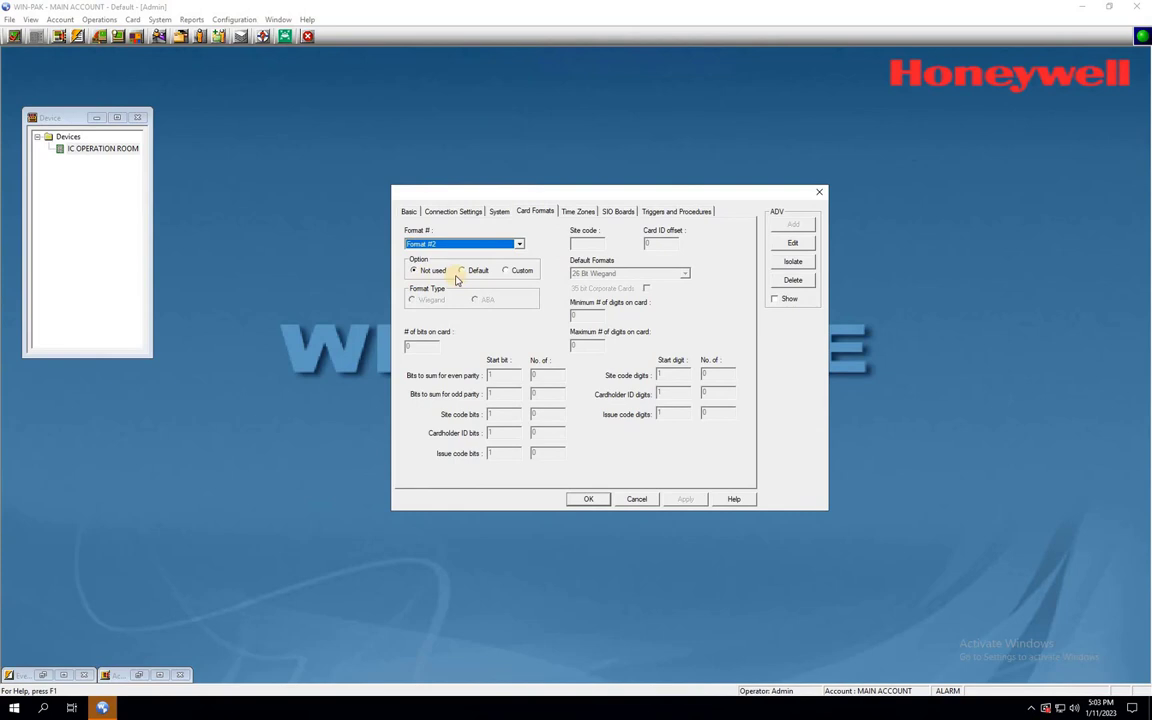
pyautogui.click(463, 272)
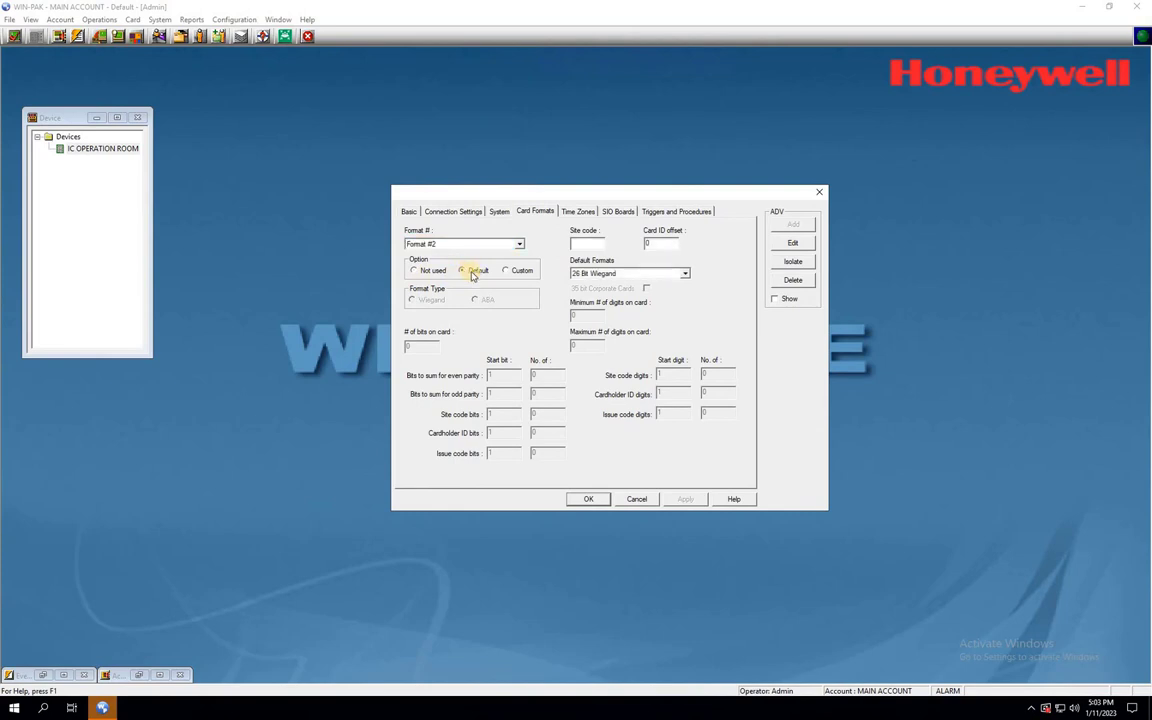
pyautogui.click(686, 274)
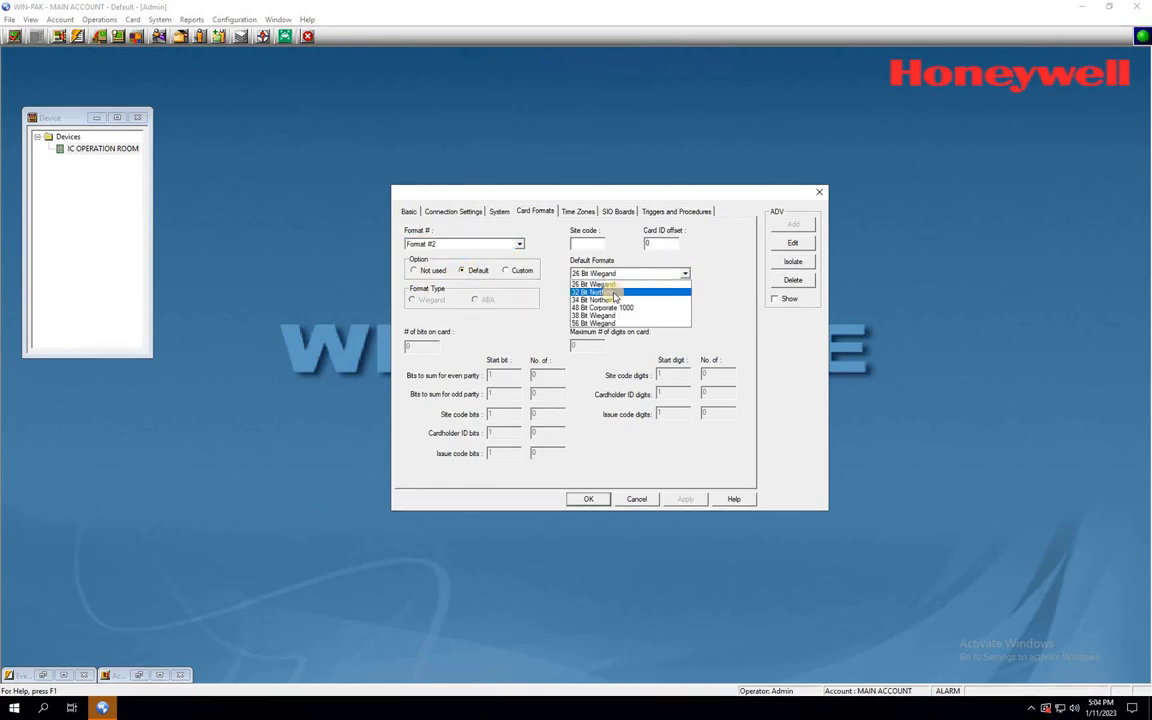
pyautogui.click(575, 292)
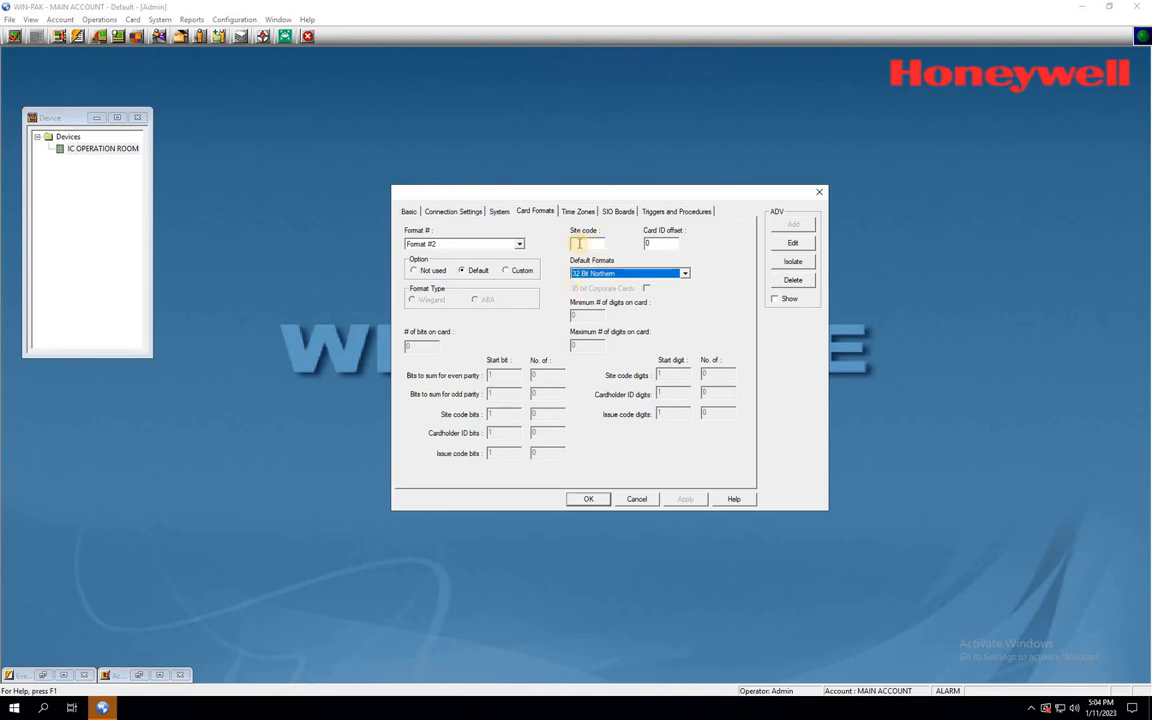
pyautogui.click(580, 244)
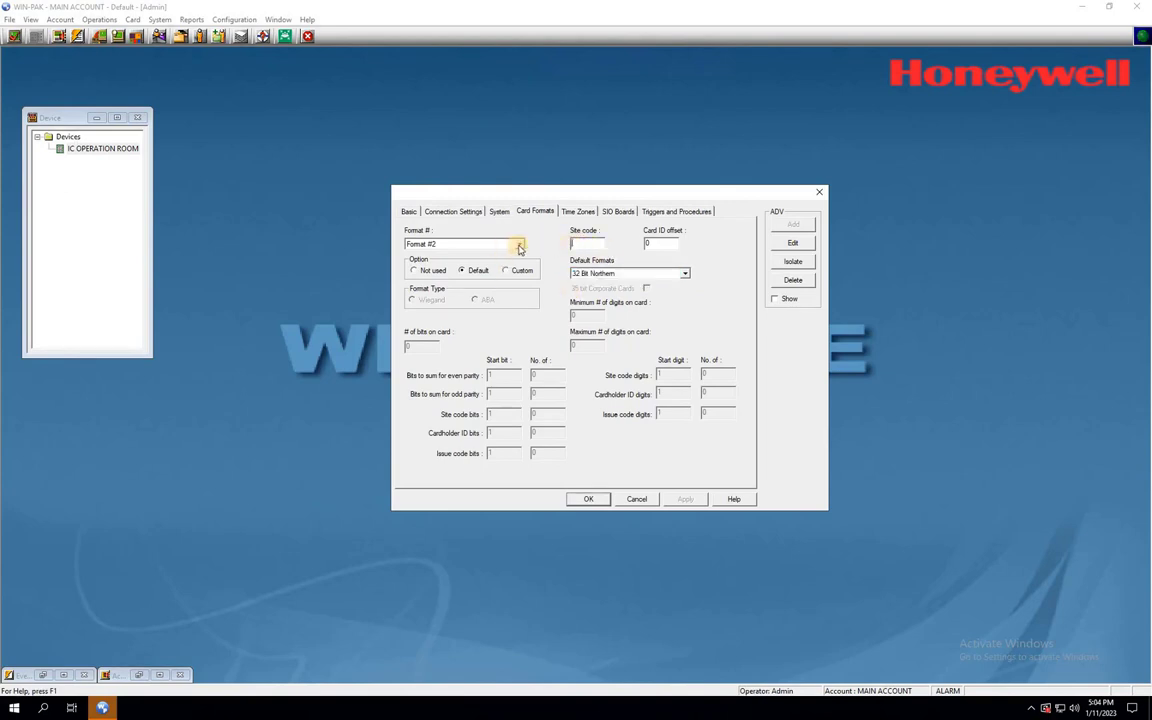
# - Set Format #3 to default 34 Bit Northern and Format #4 to 48 Bit Corporate 1000
pyautogui.click(519, 245)
pyautogui.click(442, 266)
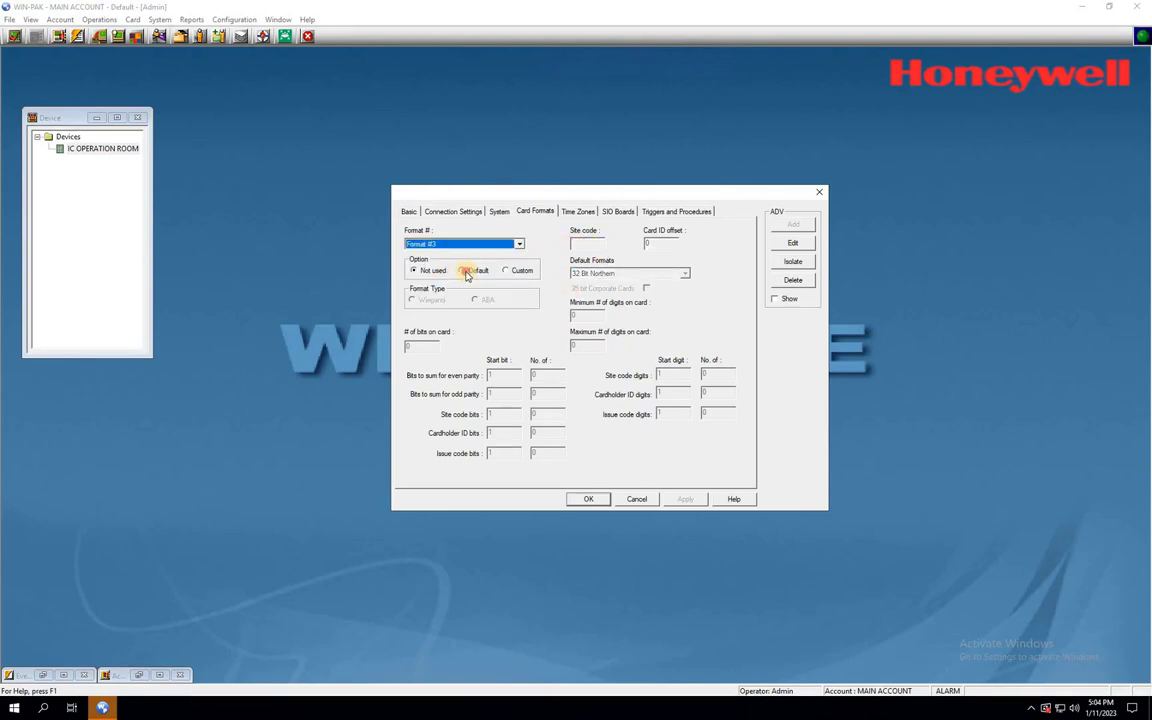
pyautogui.click(466, 275)
pyautogui.click(684, 273)
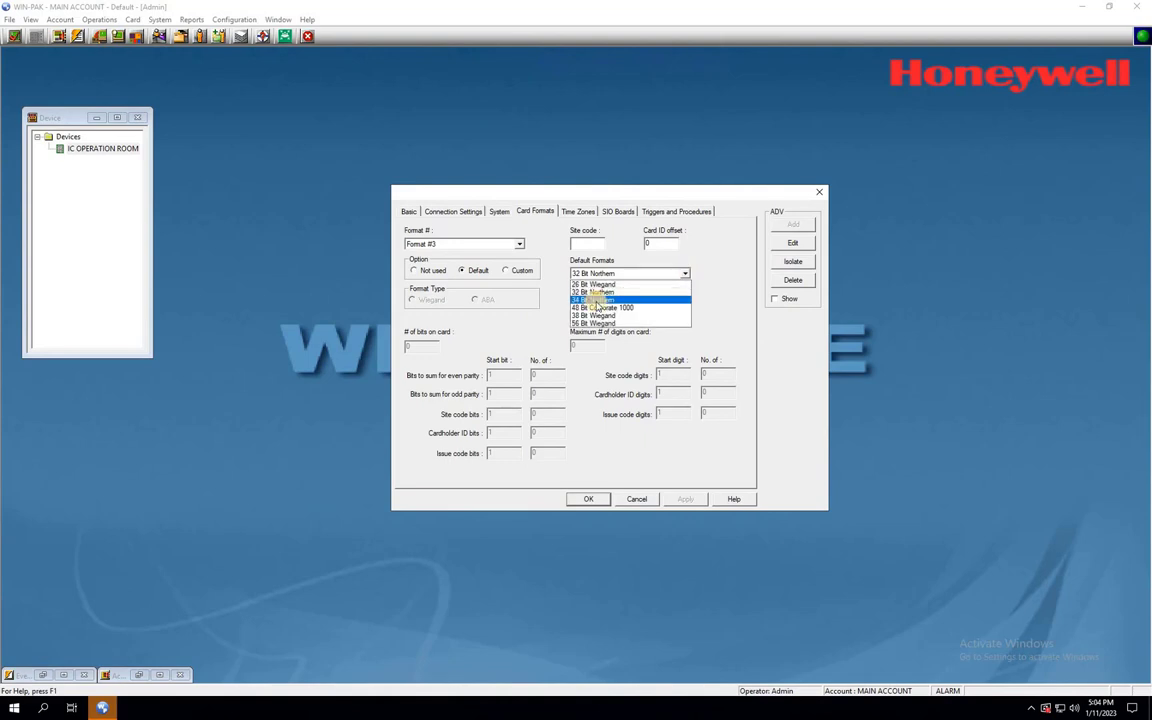
pyautogui.click(597, 300)
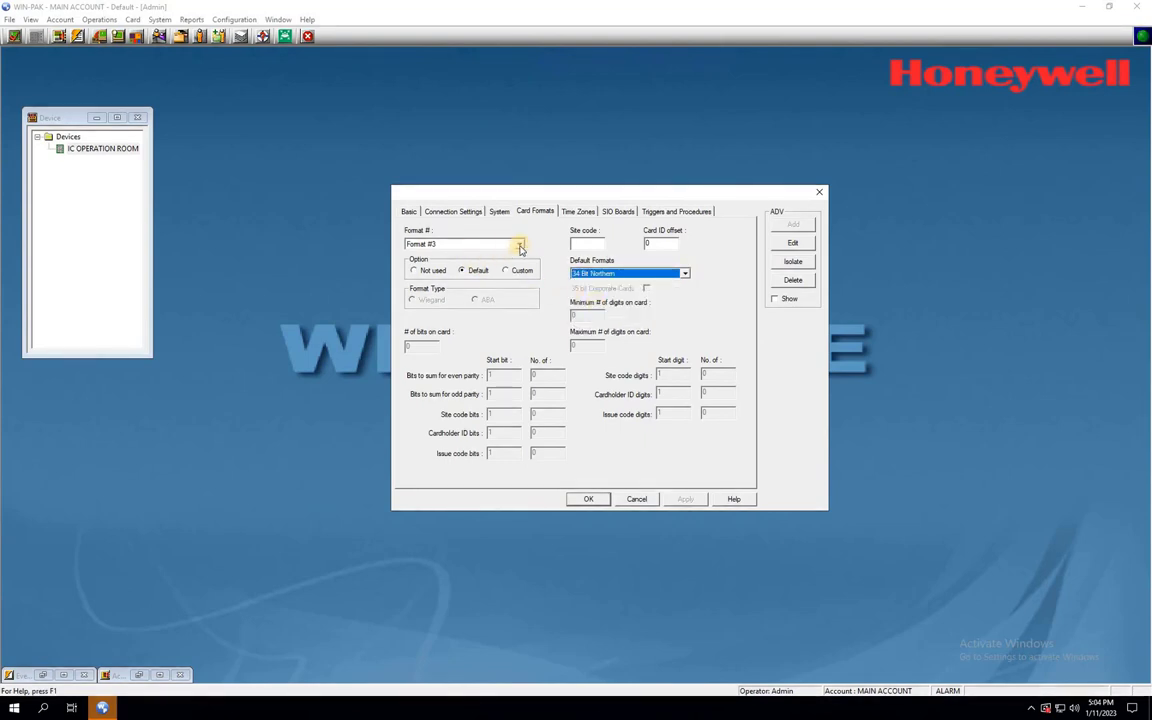
pyautogui.click(519, 245)
pyautogui.click(445, 279)
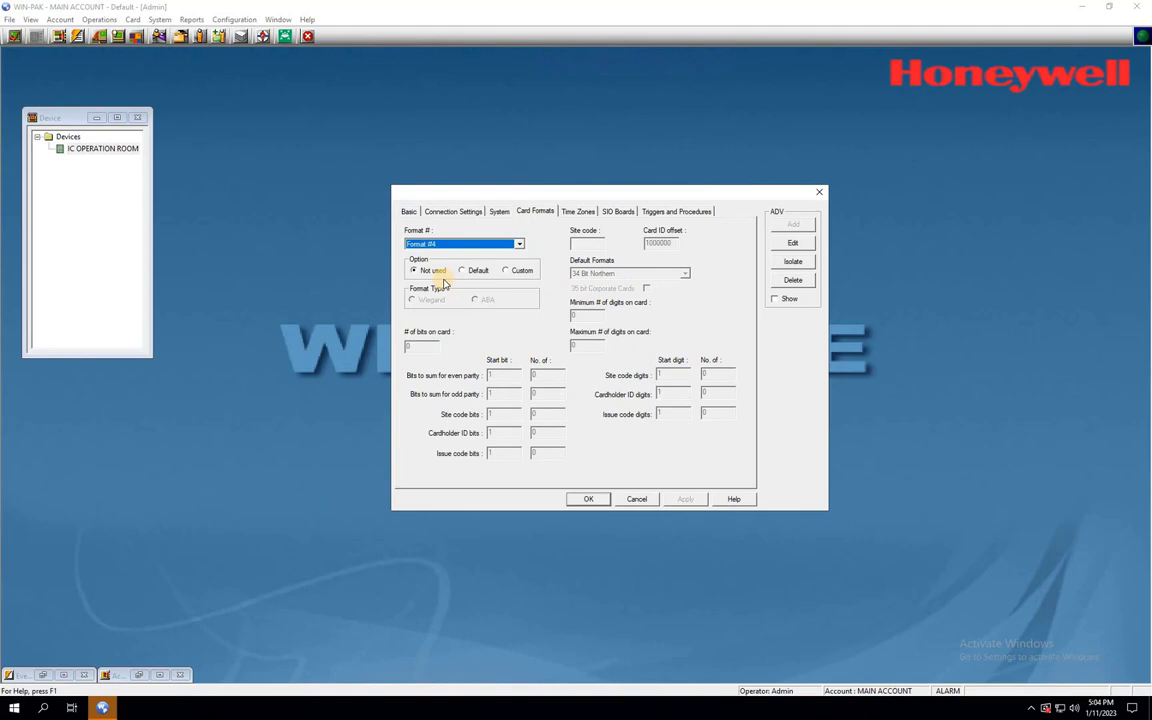
pyautogui.click(462, 270)
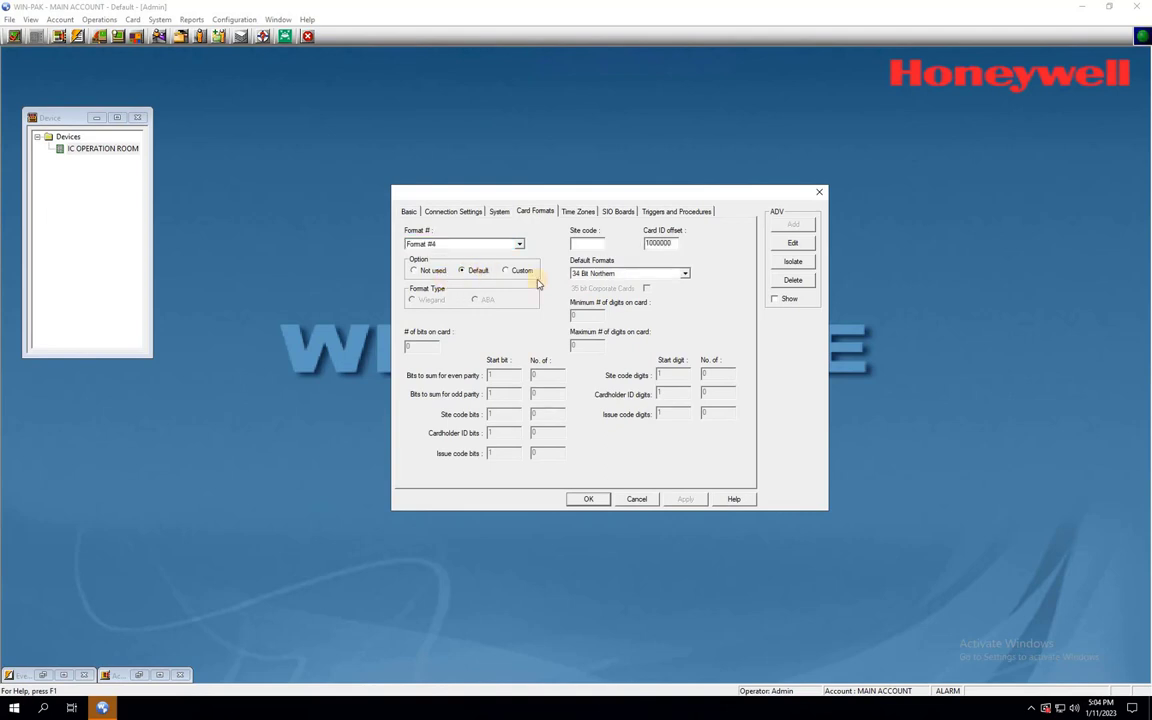
pyautogui.click(685, 277)
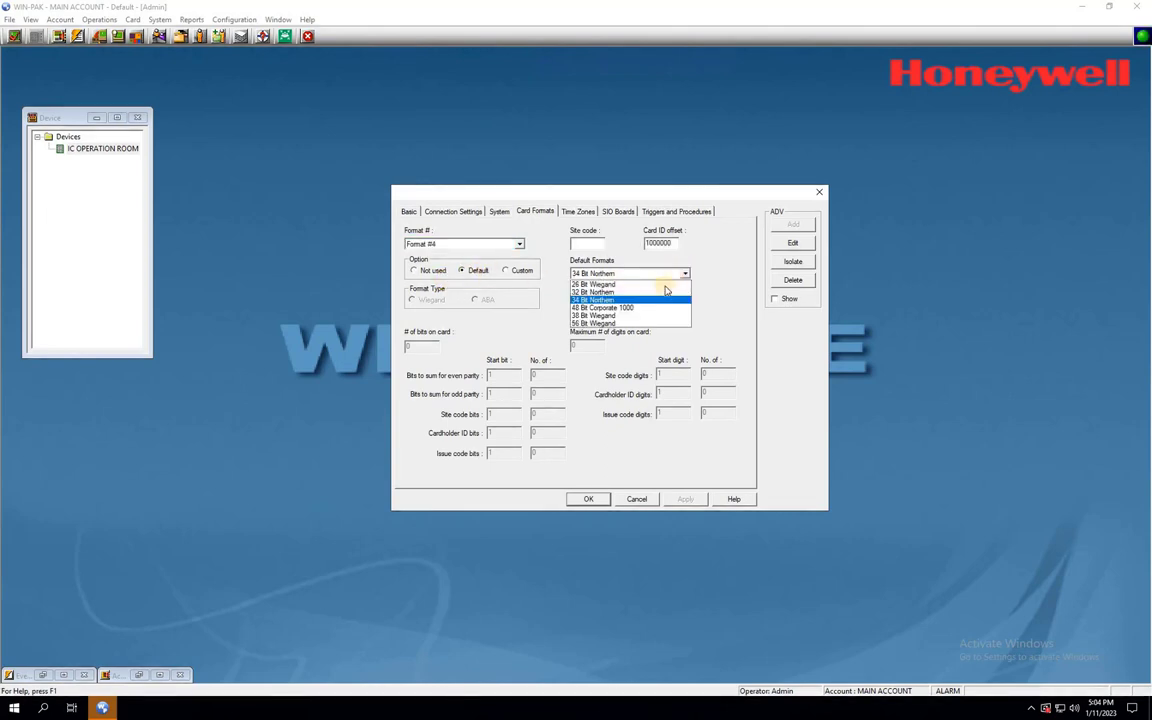
pyautogui.click(613, 309)
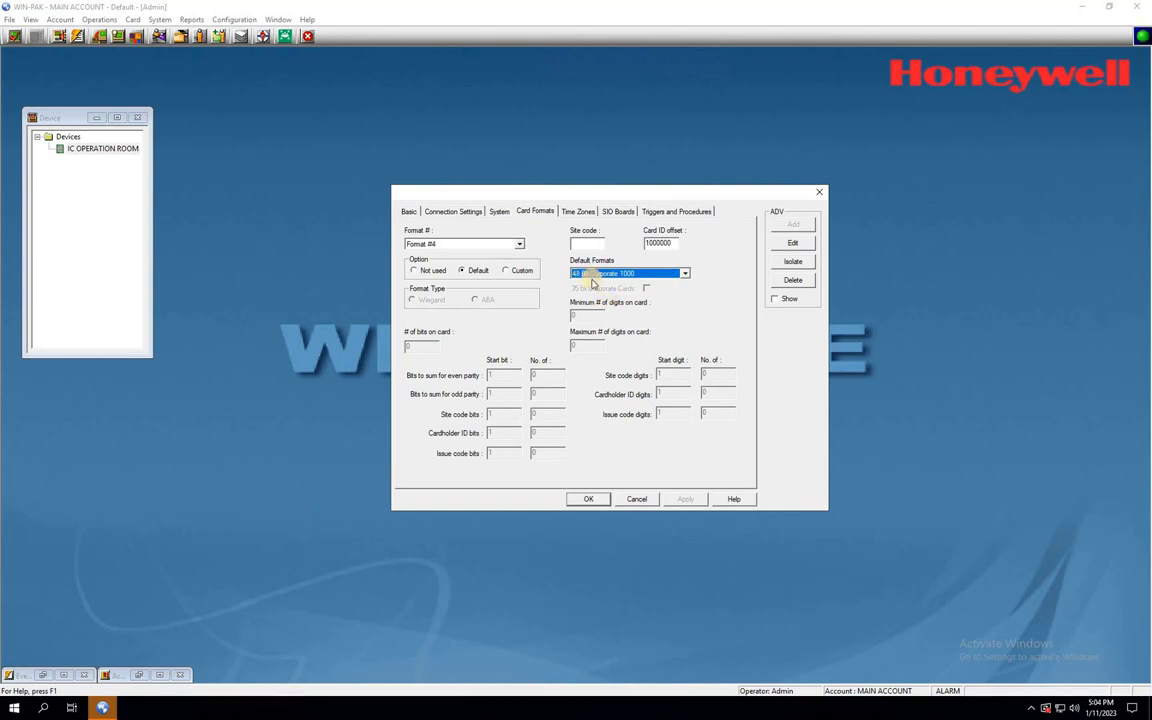
# - Set Format #5 to 38 Bit Wiegand and Format #6 to 56 Bit Wiegand, then save
pyautogui.click(518, 244)
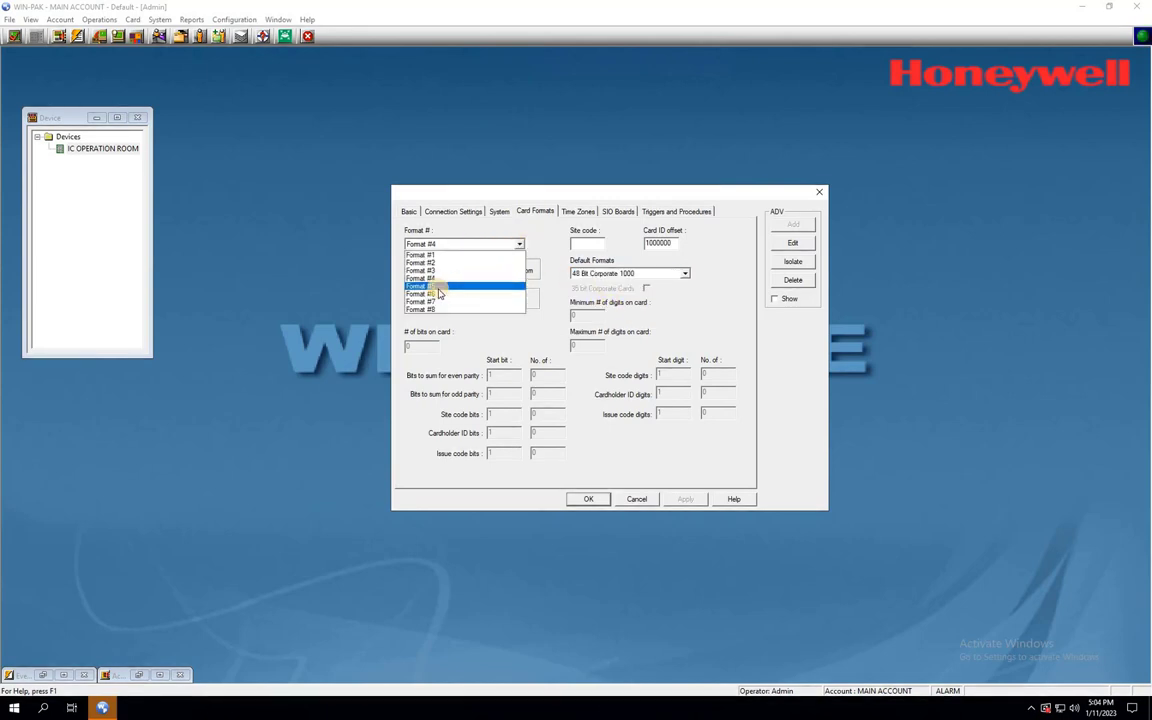
pyautogui.click(438, 289)
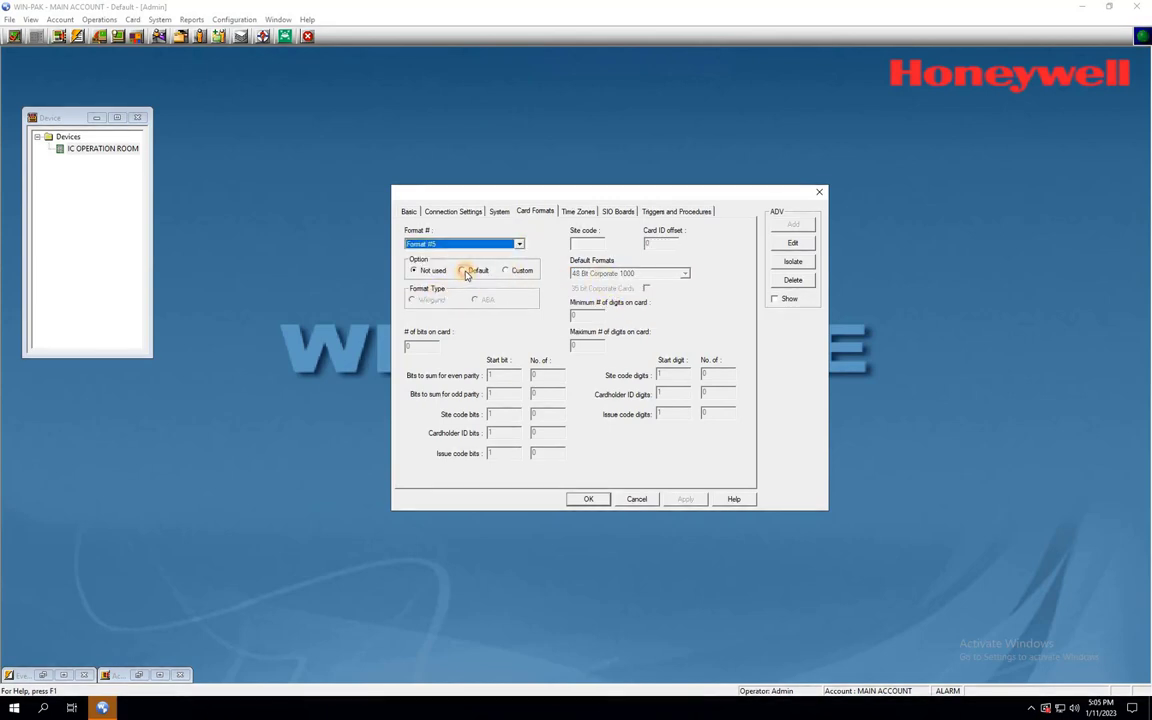
pyautogui.click(686, 275)
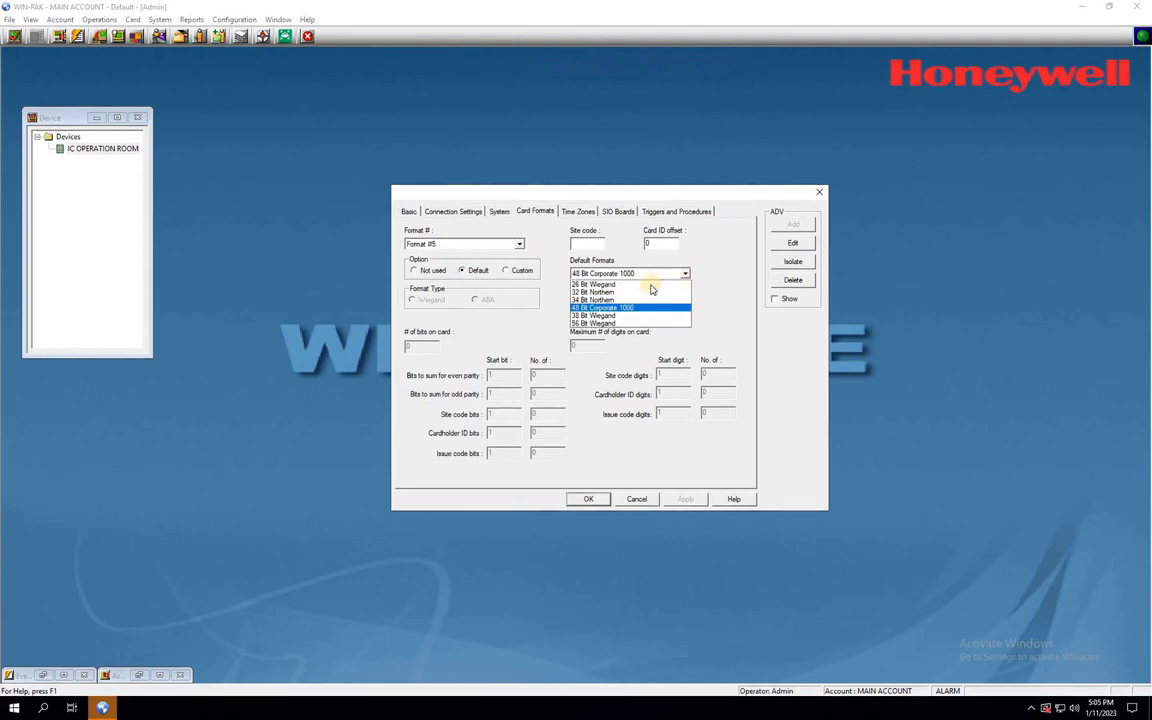
pyautogui.click(605, 316)
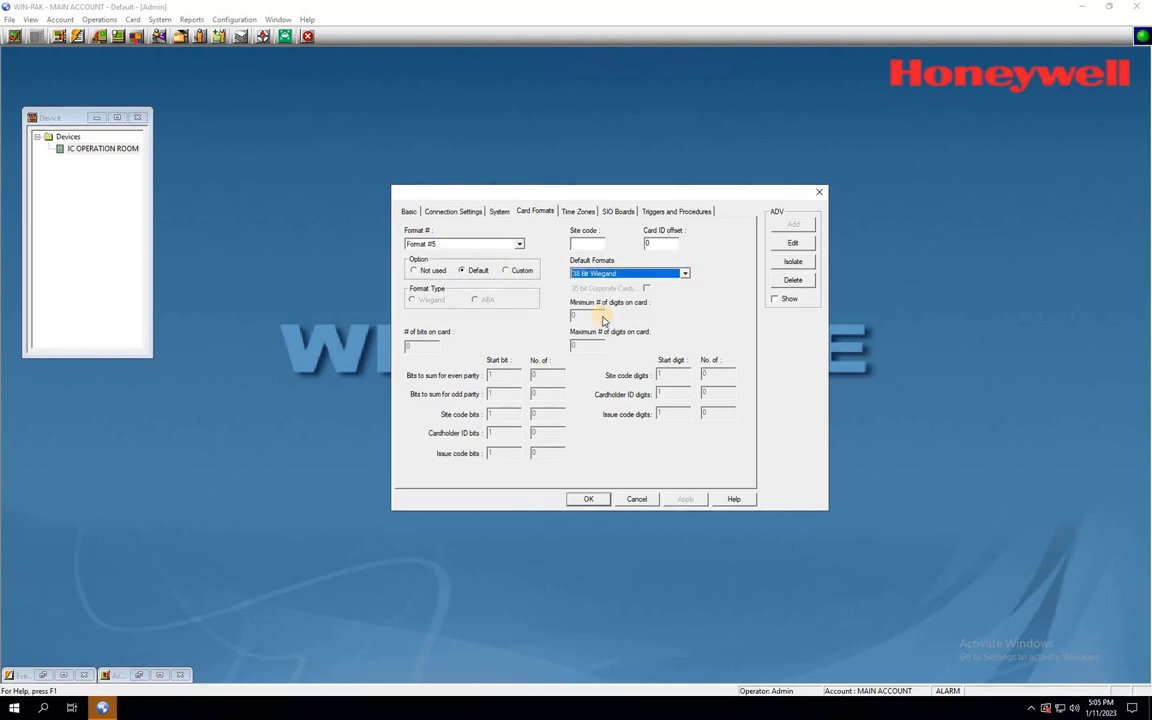
pyautogui.click(519, 247)
pyautogui.click(437, 291)
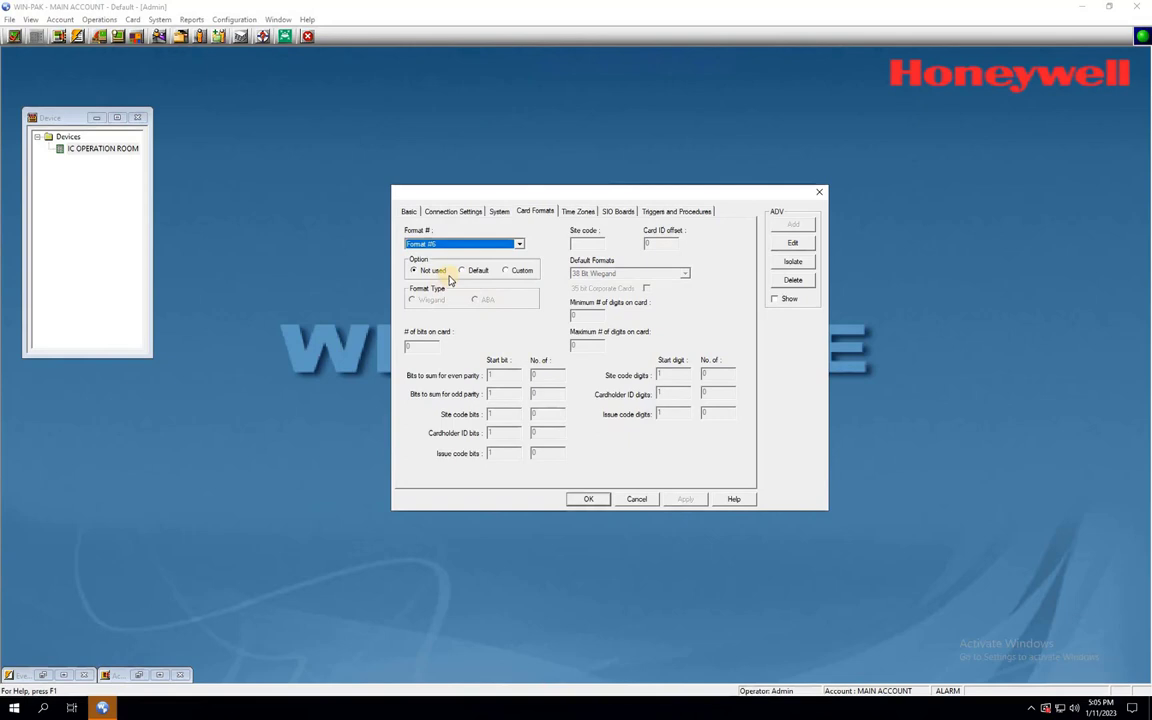
pyautogui.click(463, 271)
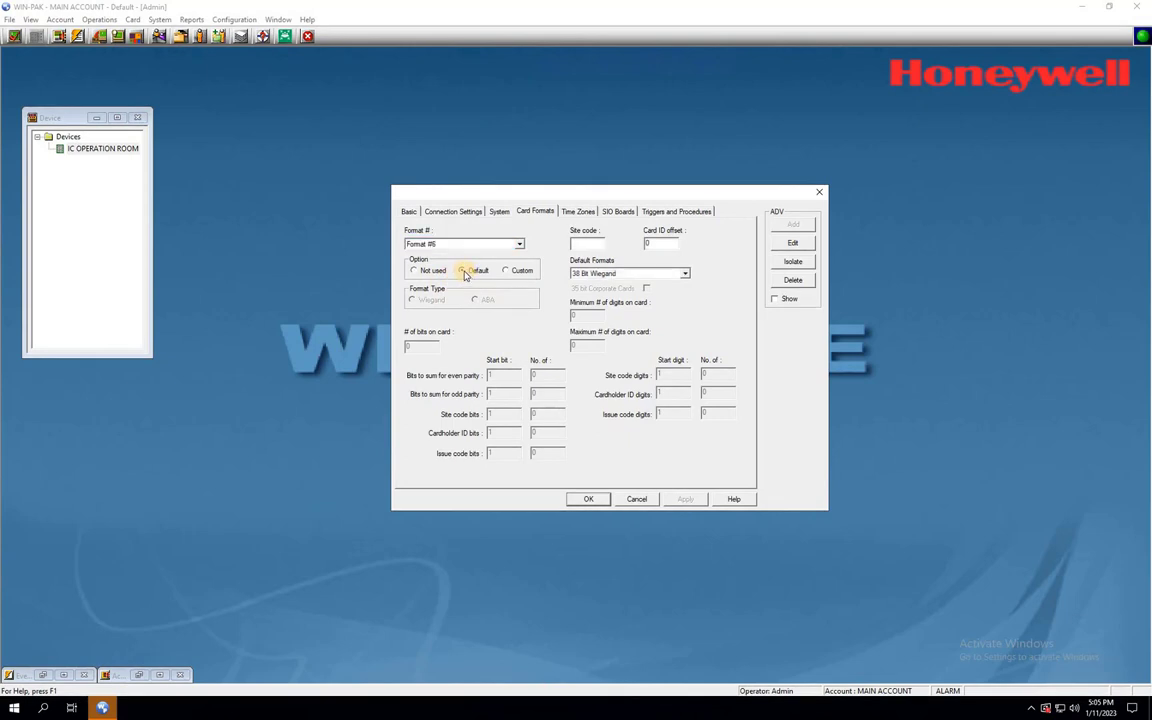
pyautogui.click(676, 273)
pyautogui.click(602, 323)
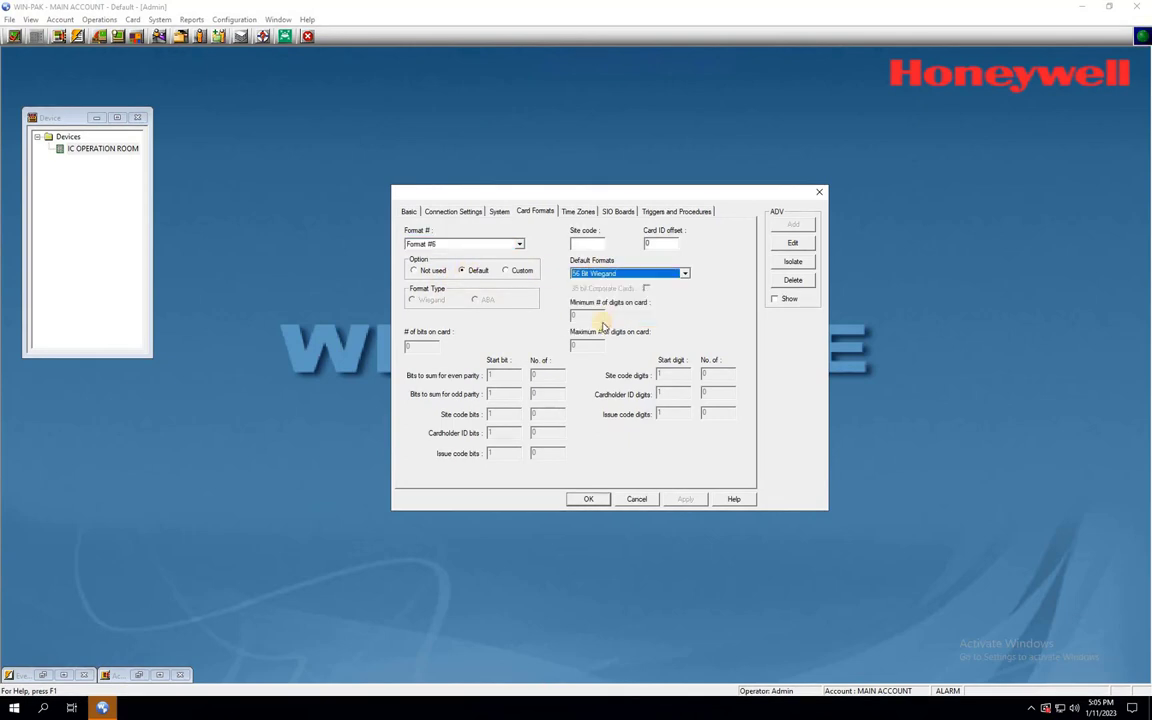
pyautogui.click(588, 500)
pyautogui.click(588, 499)
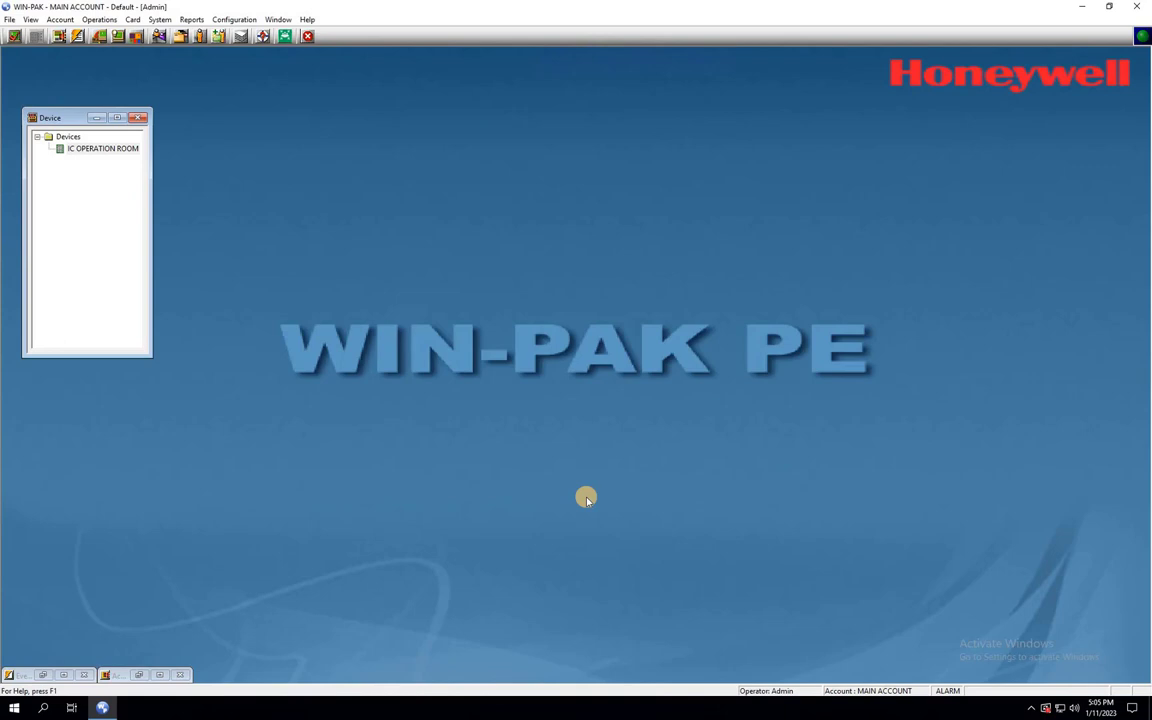
# - Restore the minimized Alarm View and Event View windows and arrange them on screen
pyautogui.click(137, 675)
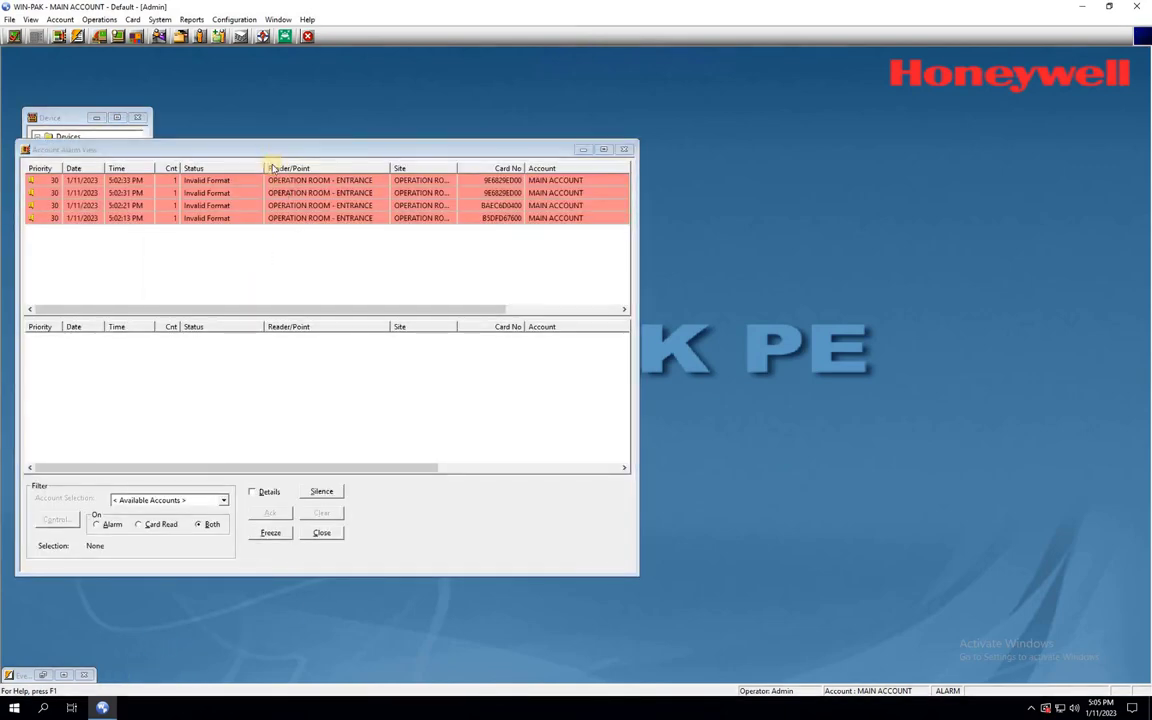
pyautogui.moveTo(275, 150); pyautogui.dragTo(270, 119)
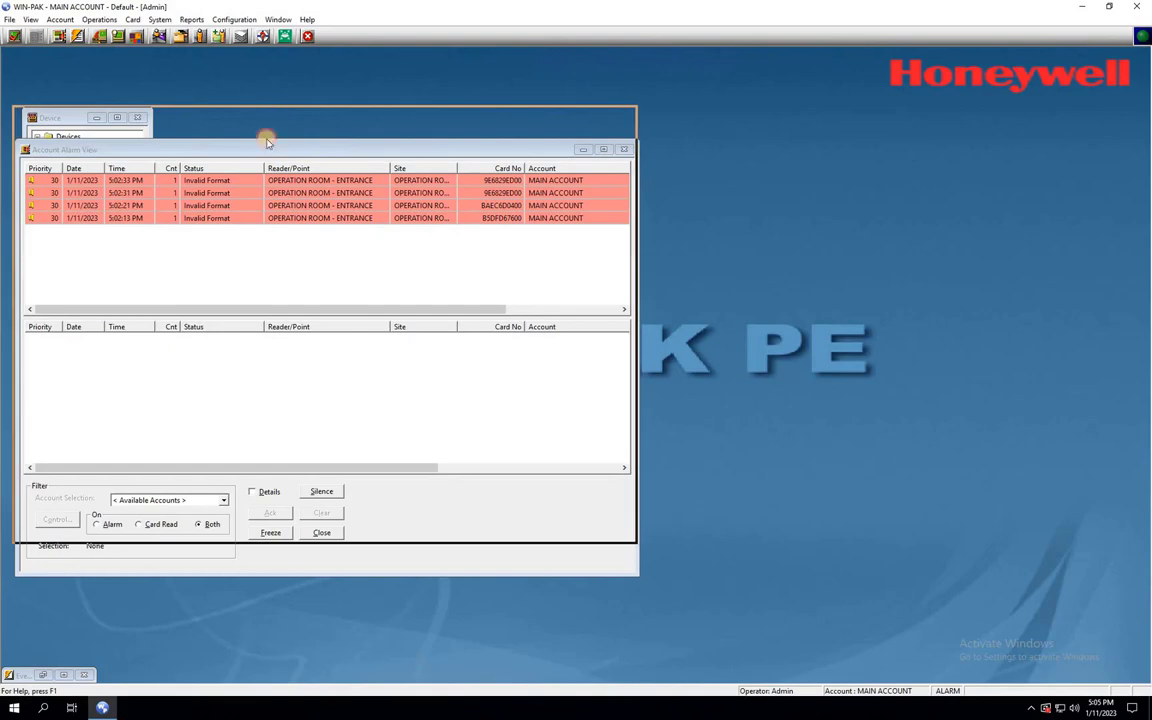
pyautogui.click(42, 677)
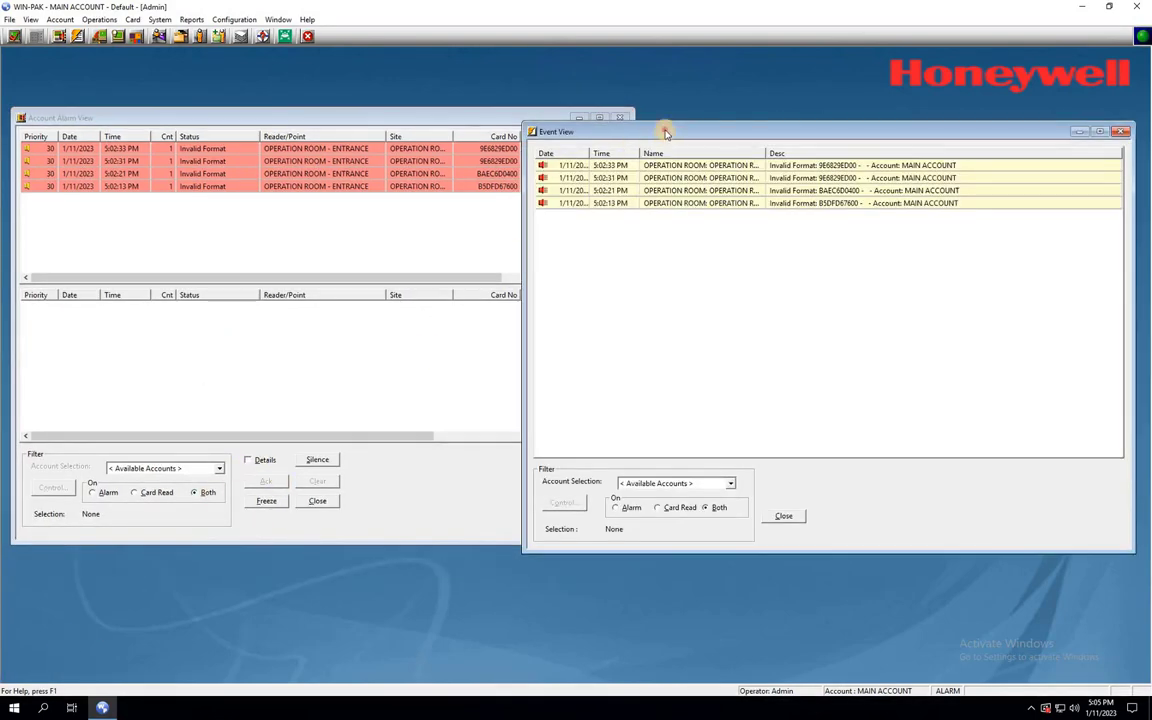
pyautogui.moveTo(663, 134); pyautogui.dragTo(658, 219)
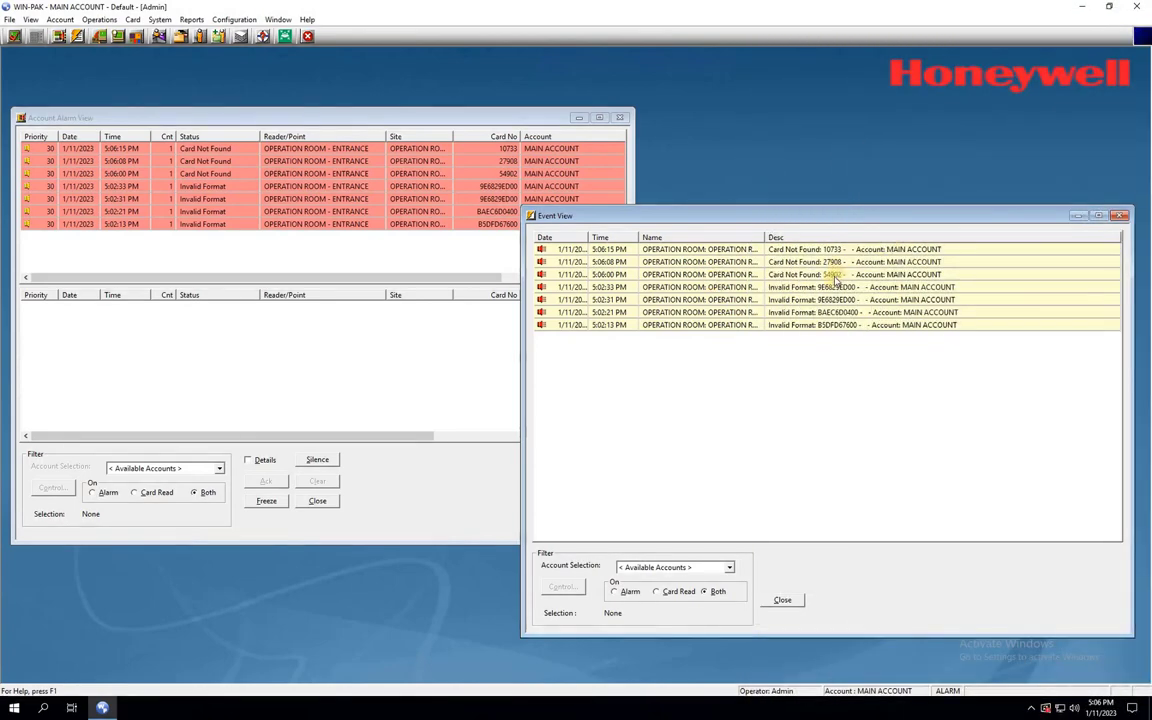
# - Inspect the 5:06:00, 5:06:08 and 5:06:15 PM Card Not Found events
pyautogui.click(831, 275)
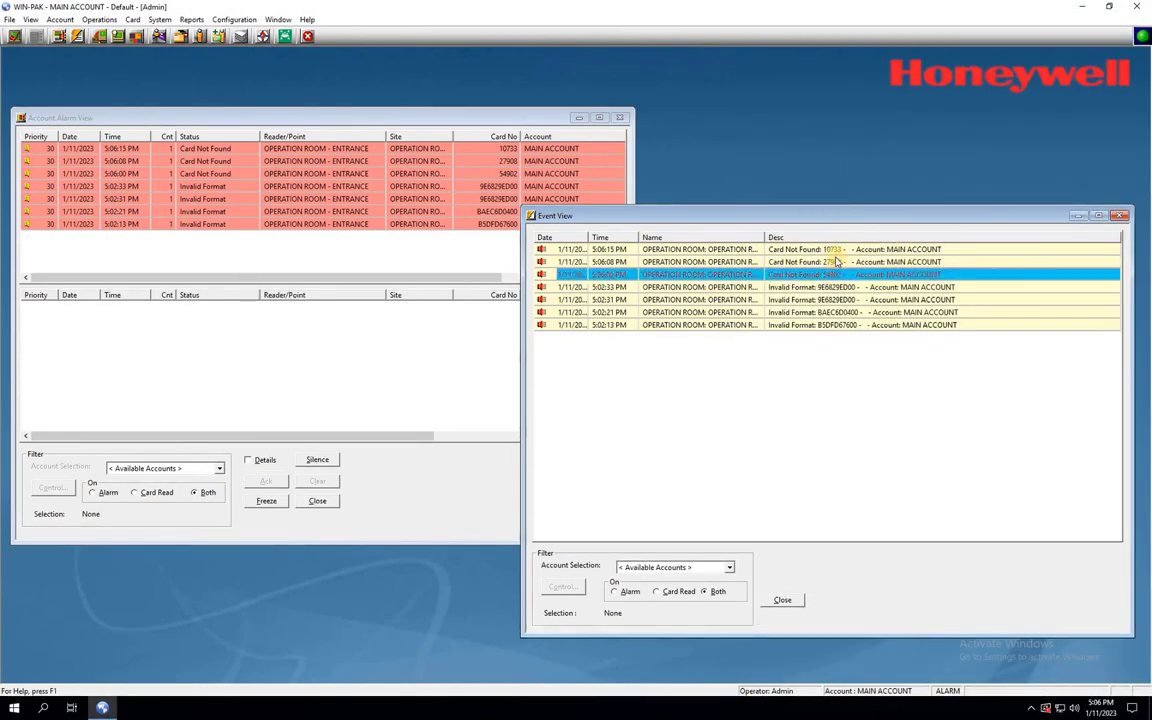
pyautogui.click(835, 260)
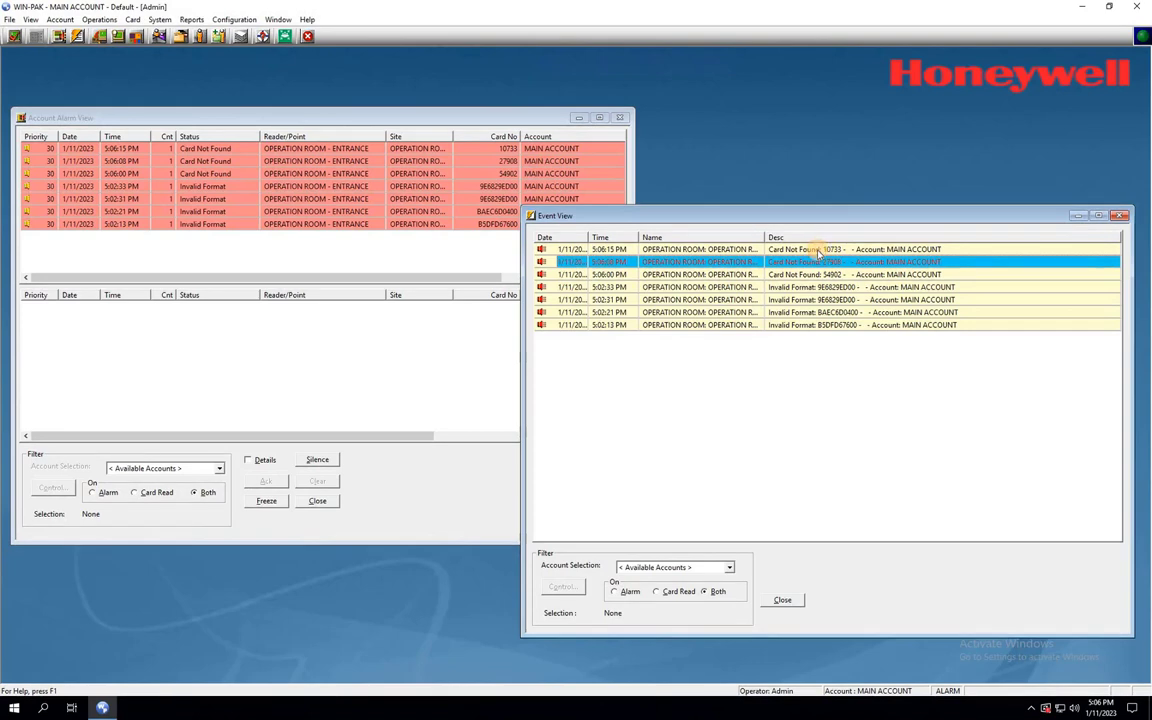
pyautogui.click(818, 250)
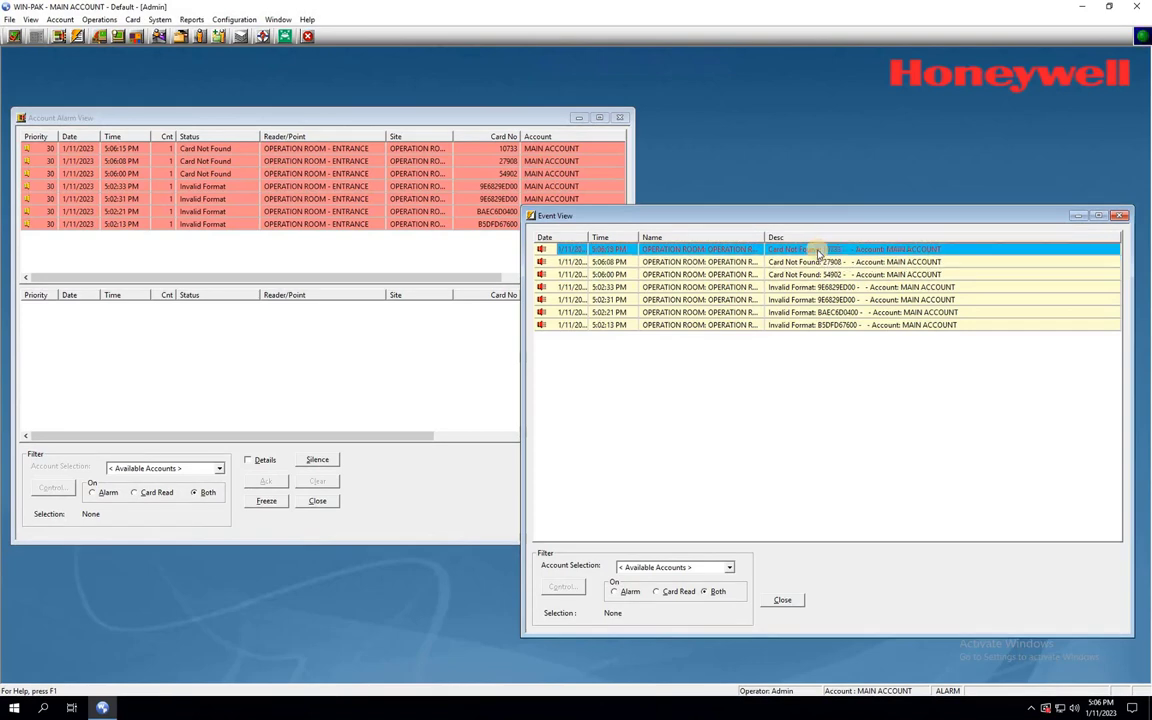
pyautogui.click(818, 262)
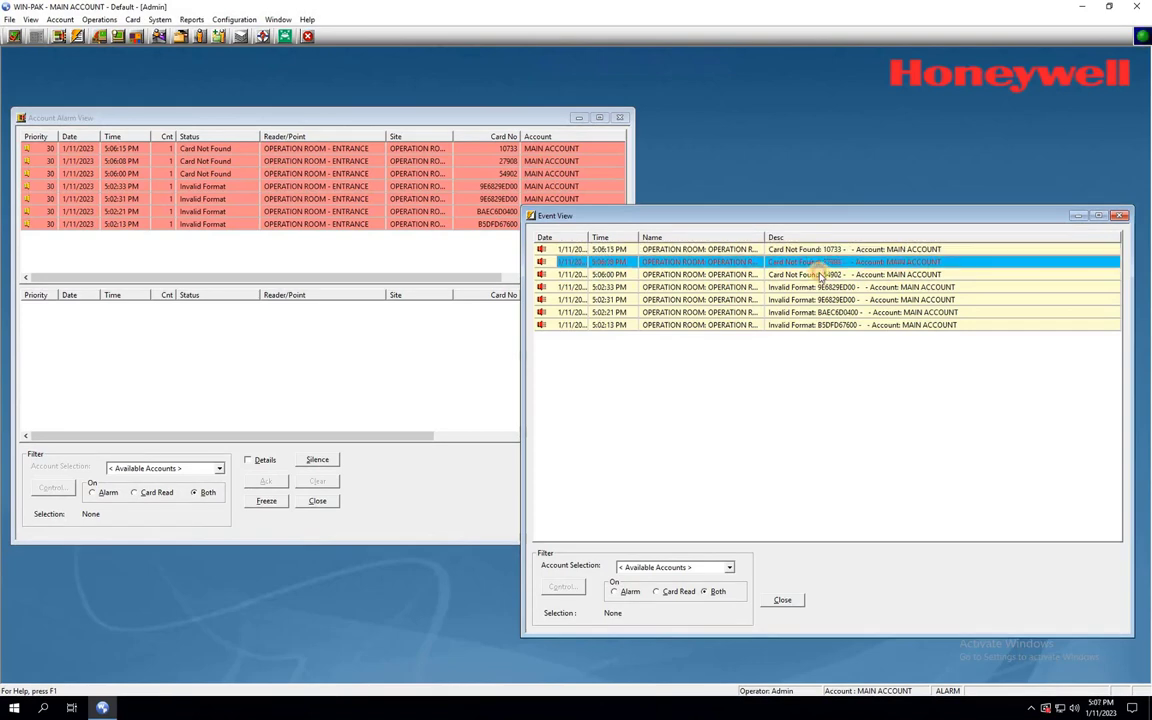
pyautogui.click(820, 275)
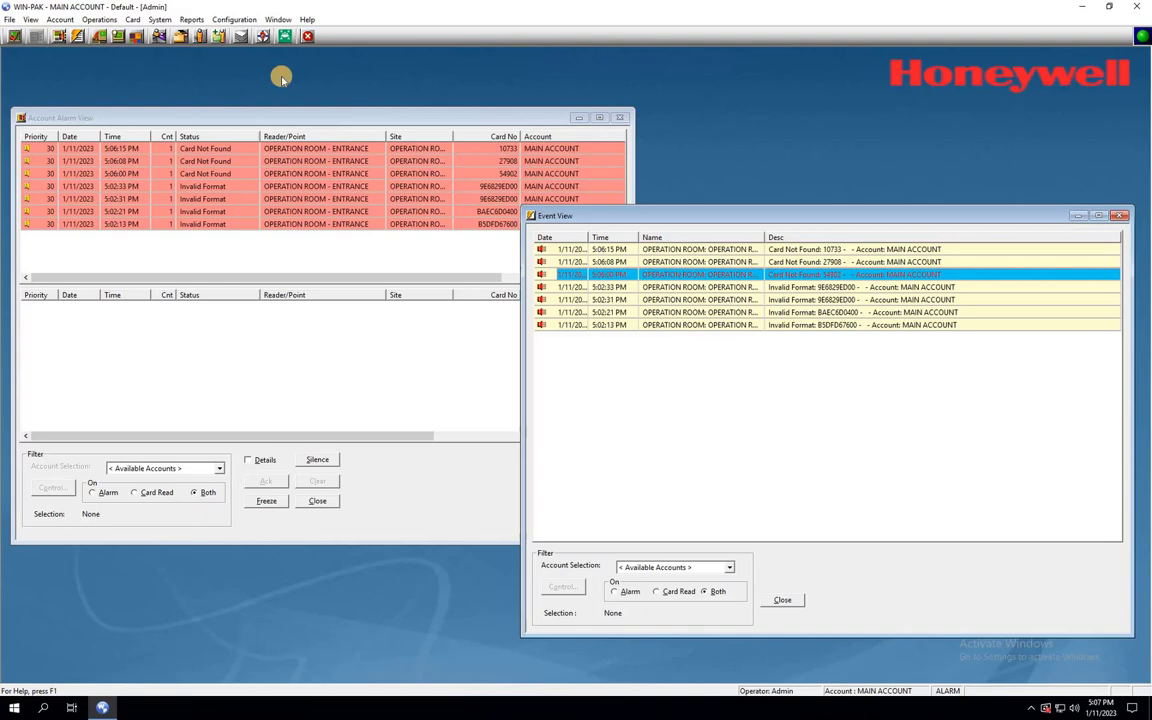
pyautogui.click(131, 20)
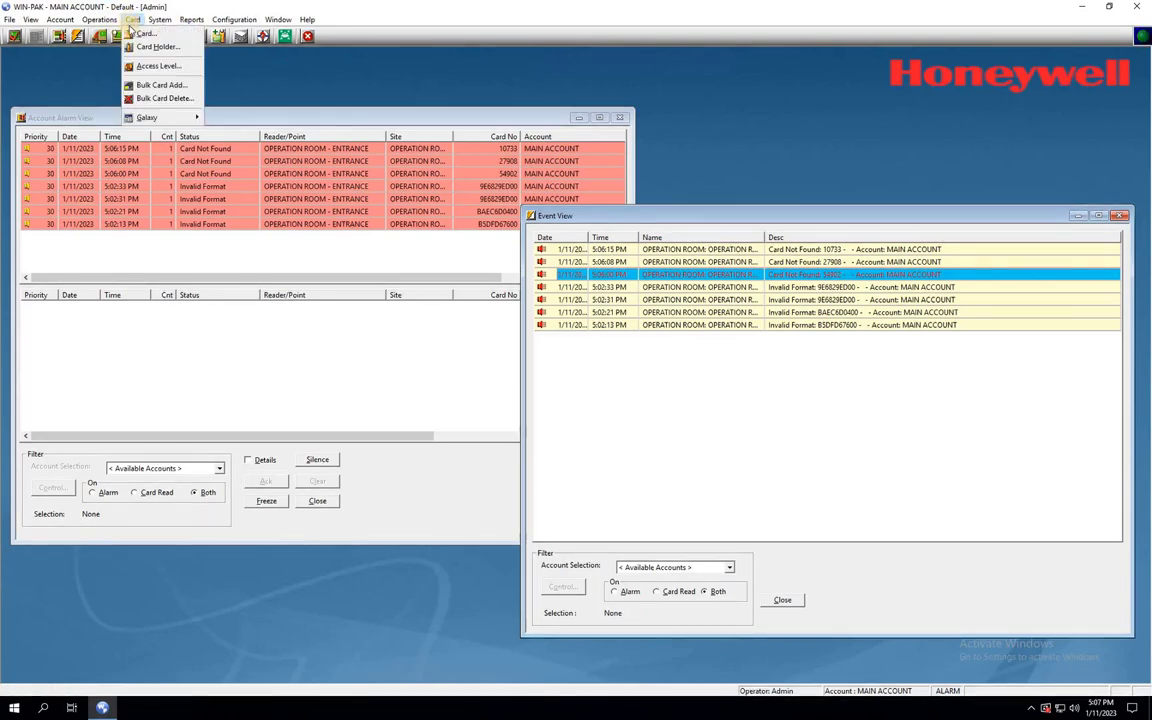
pyautogui.click(140, 35)
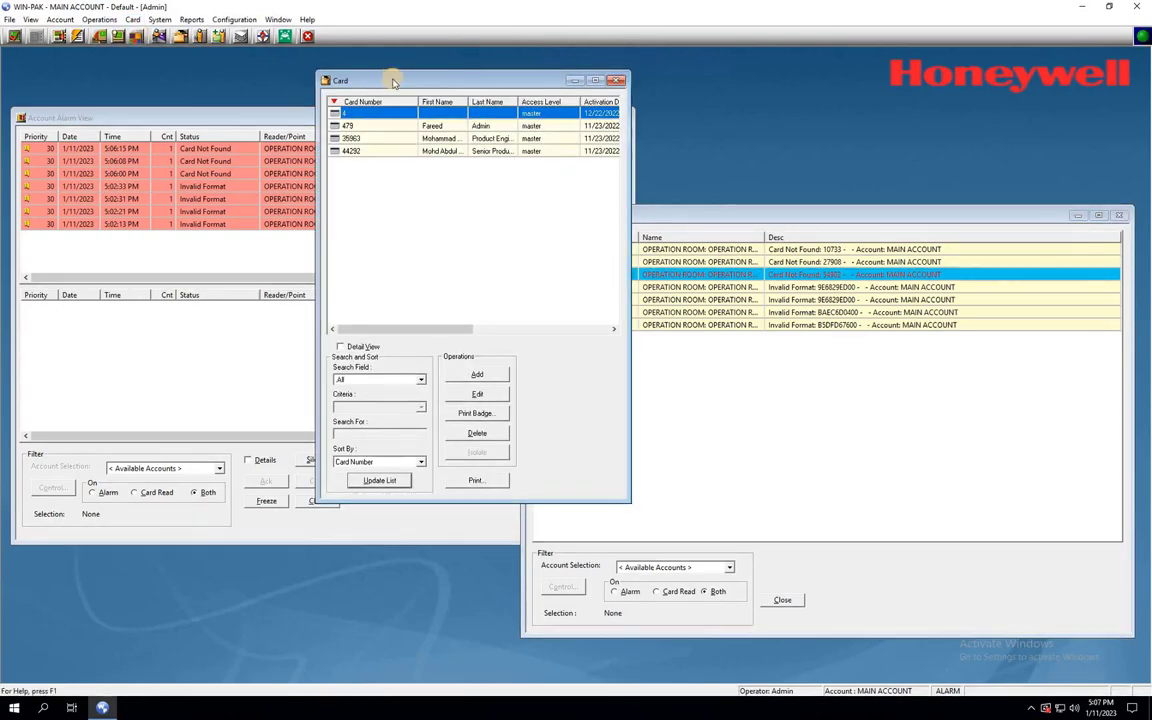
pyautogui.moveTo(334, 82); pyautogui.dragTo(122, 84)
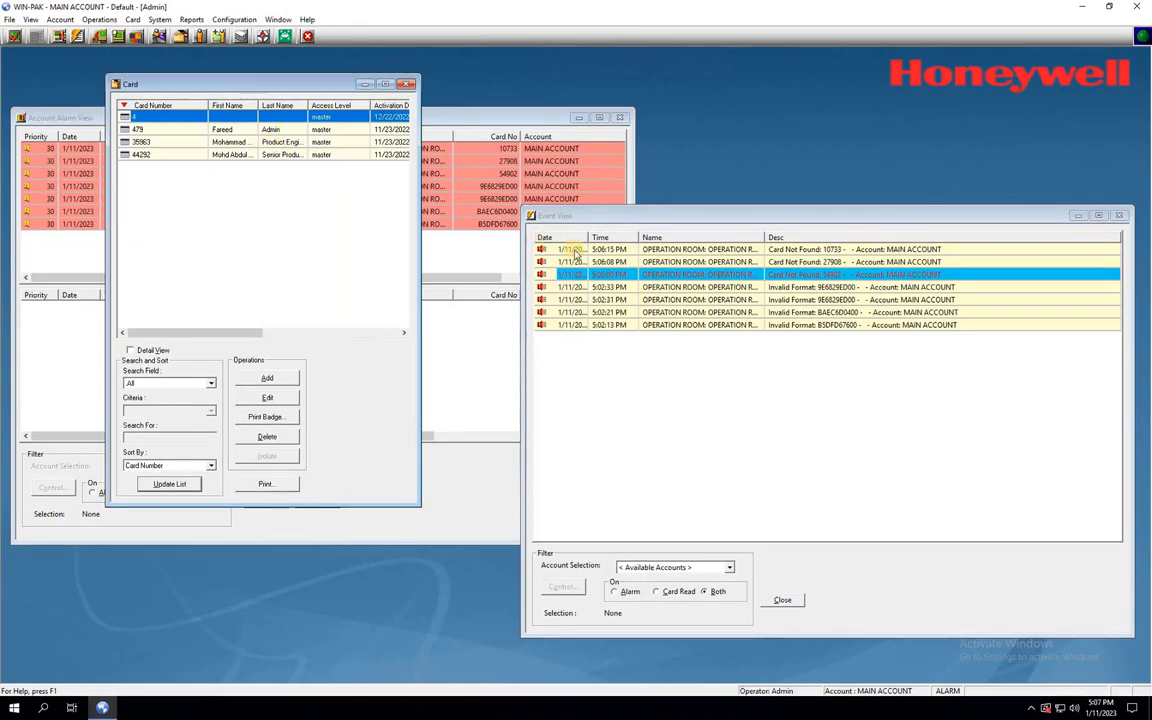
pyautogui.click(268, 379)
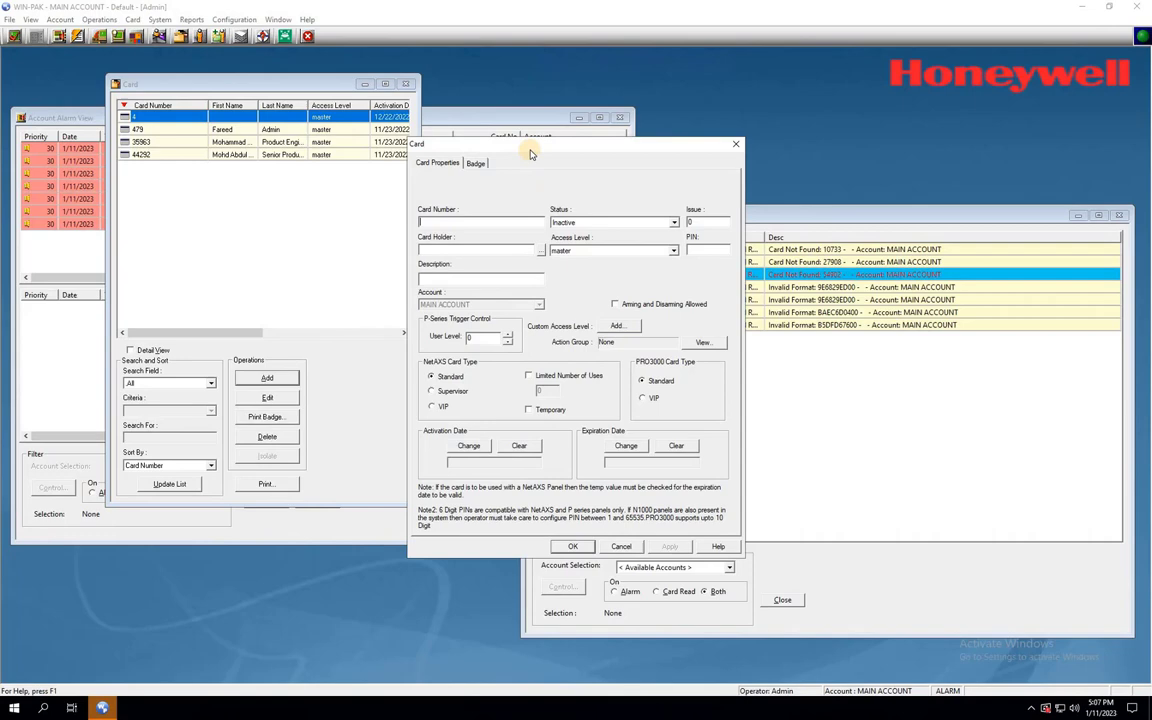
pyautogui.moveTo(531, 153); pyautogui.dragTo(310, 150)
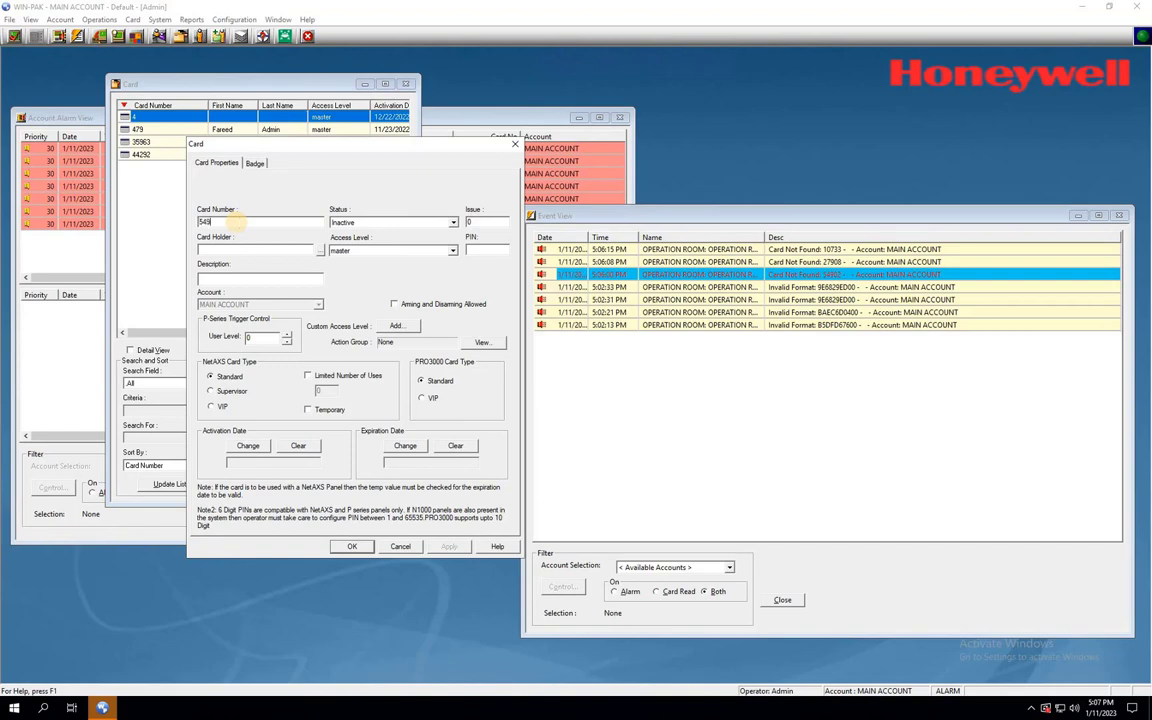
pyautogui.click(455, 224)
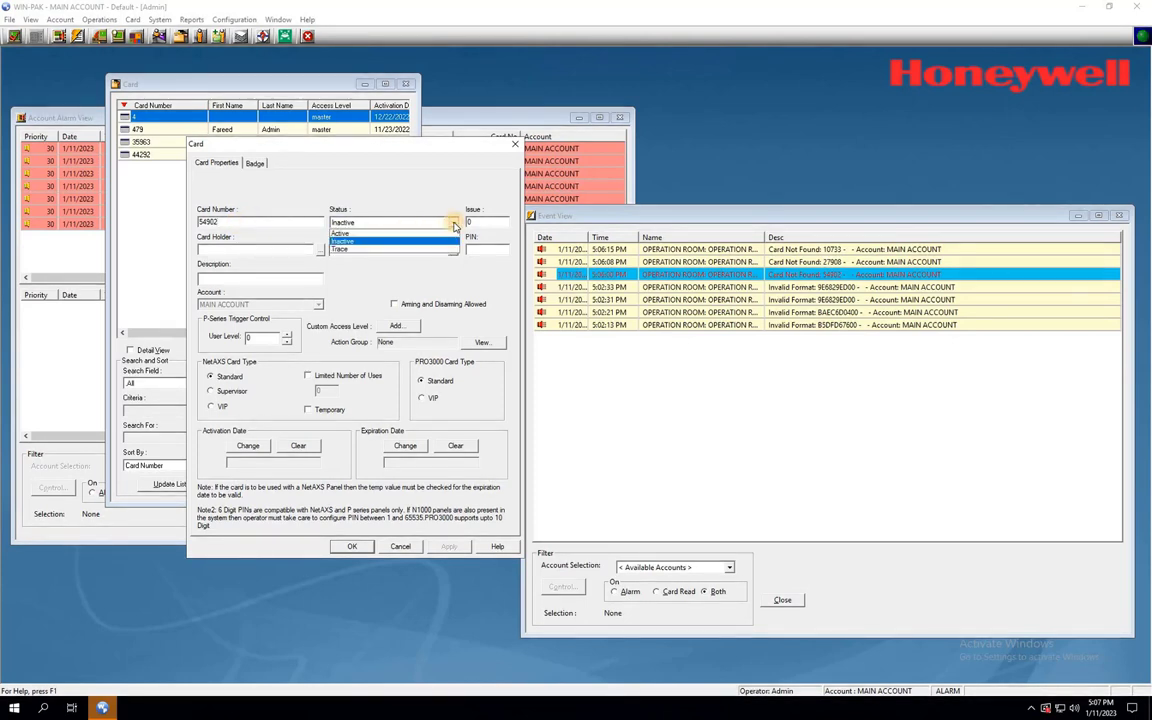
pyautogui.click(345, 234)
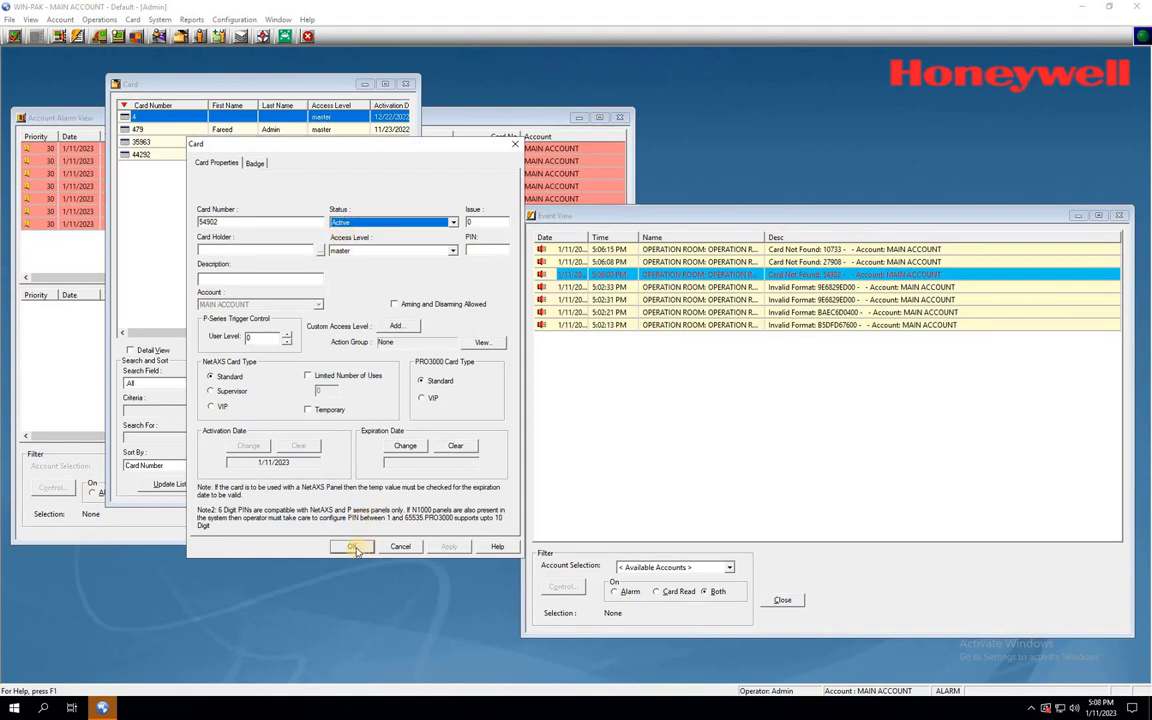
pyautogui.click(354, 548)
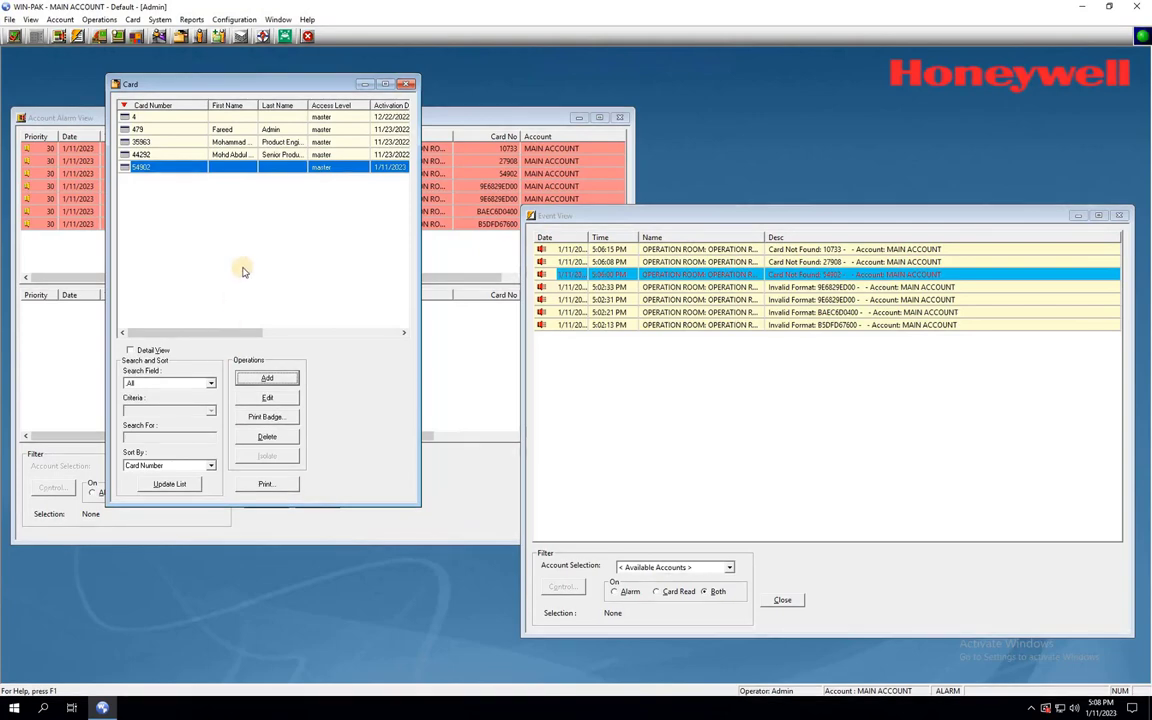
pyautogui.click(255, 378)
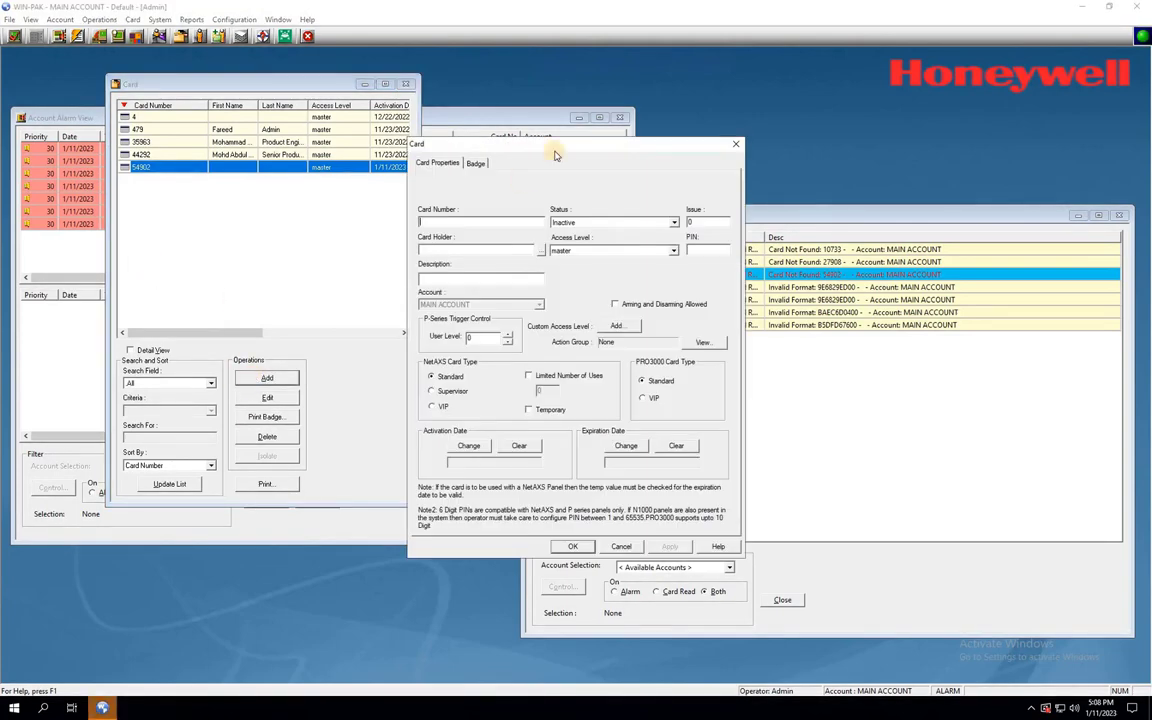
pyautogui.moveTo(500, 144); pyautogui.dragTo(187, 212)
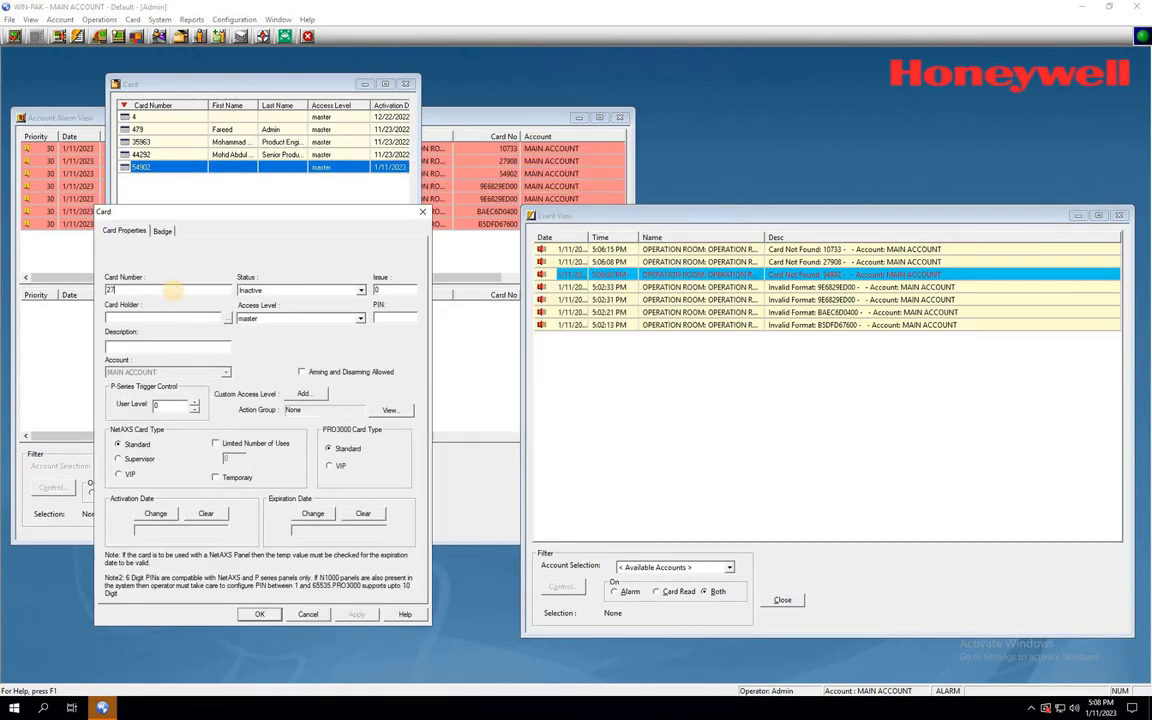
pyautogui.click(360, 290)
pyautogui.click(290, 302)
pyautogui.click(259, 614)
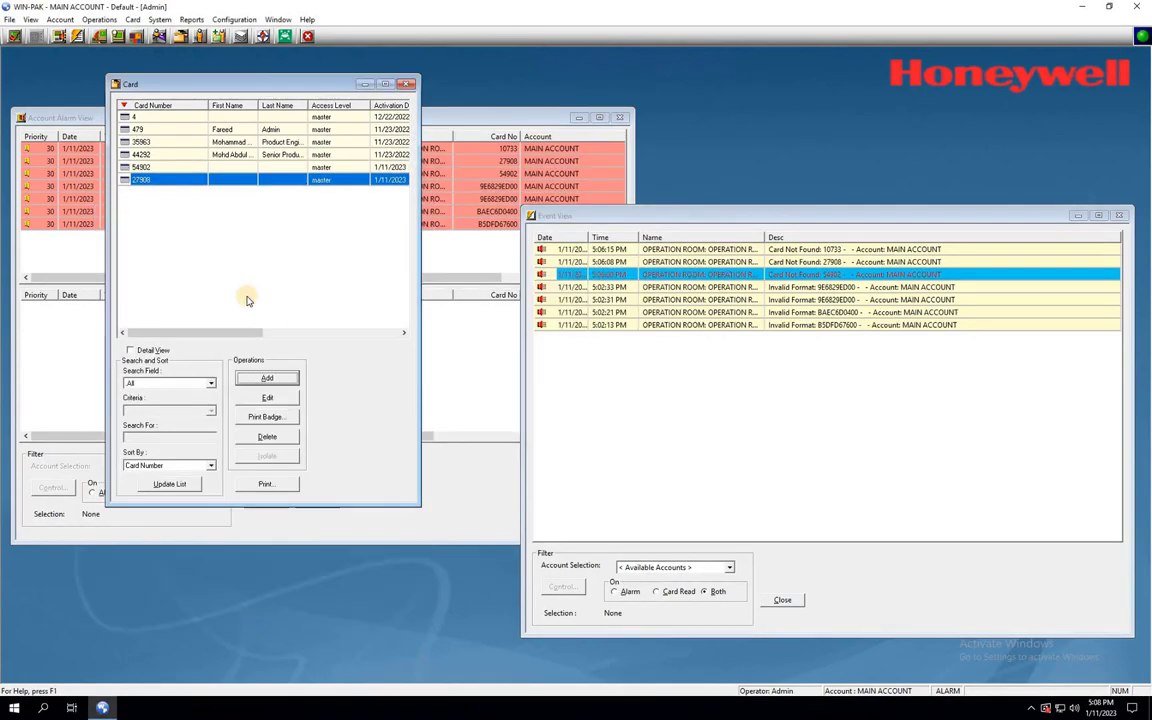
pyautogui.click(264, 378)
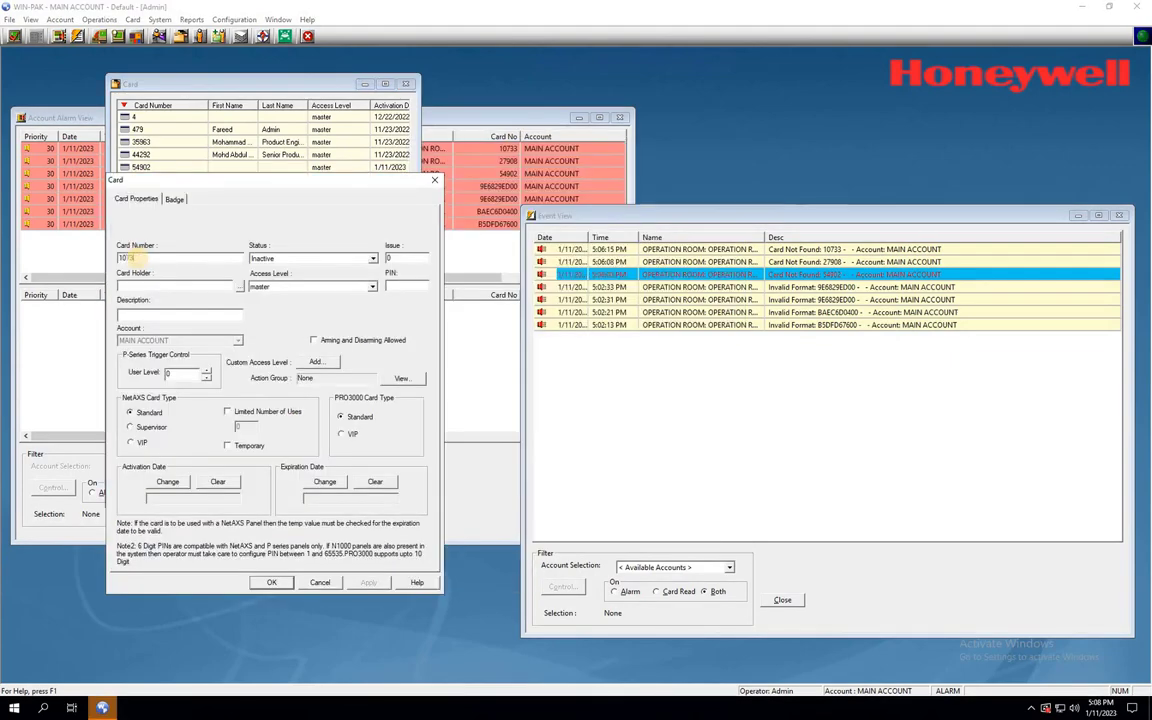
pyautogui.click(372, 258)
pyautogui.click(290, 270)
pyautogui.click(272, 584)
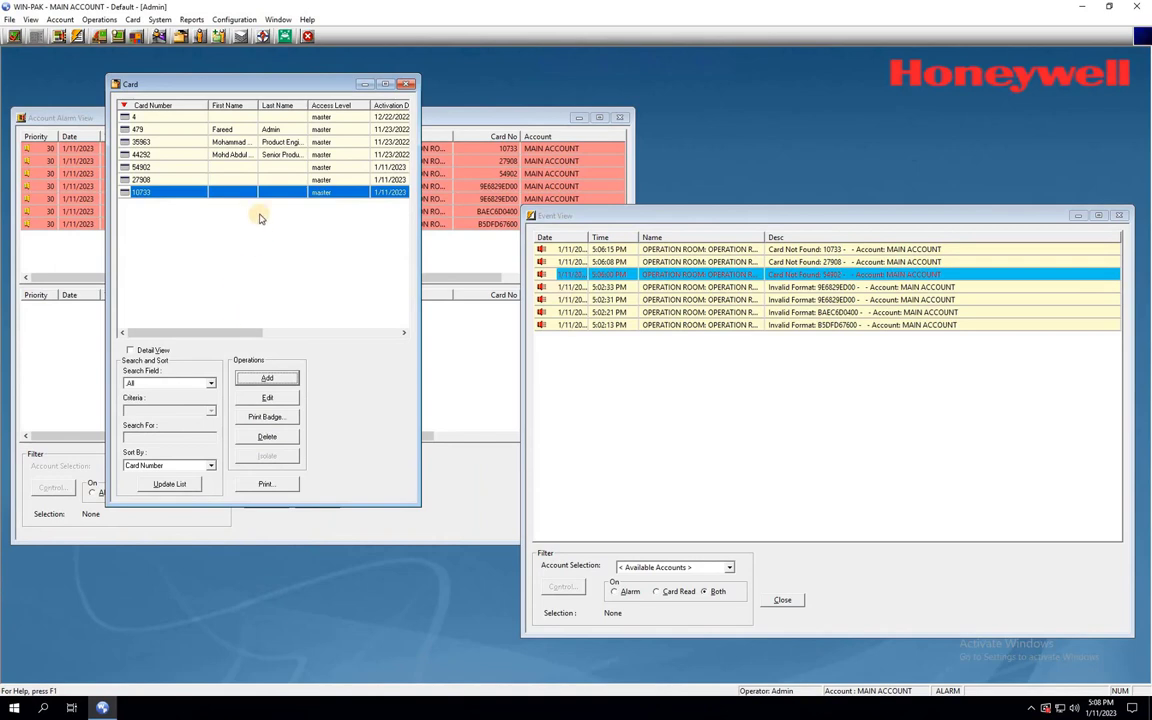
pyautogui.click(264, 380)
pyautogui.click(409, 86)
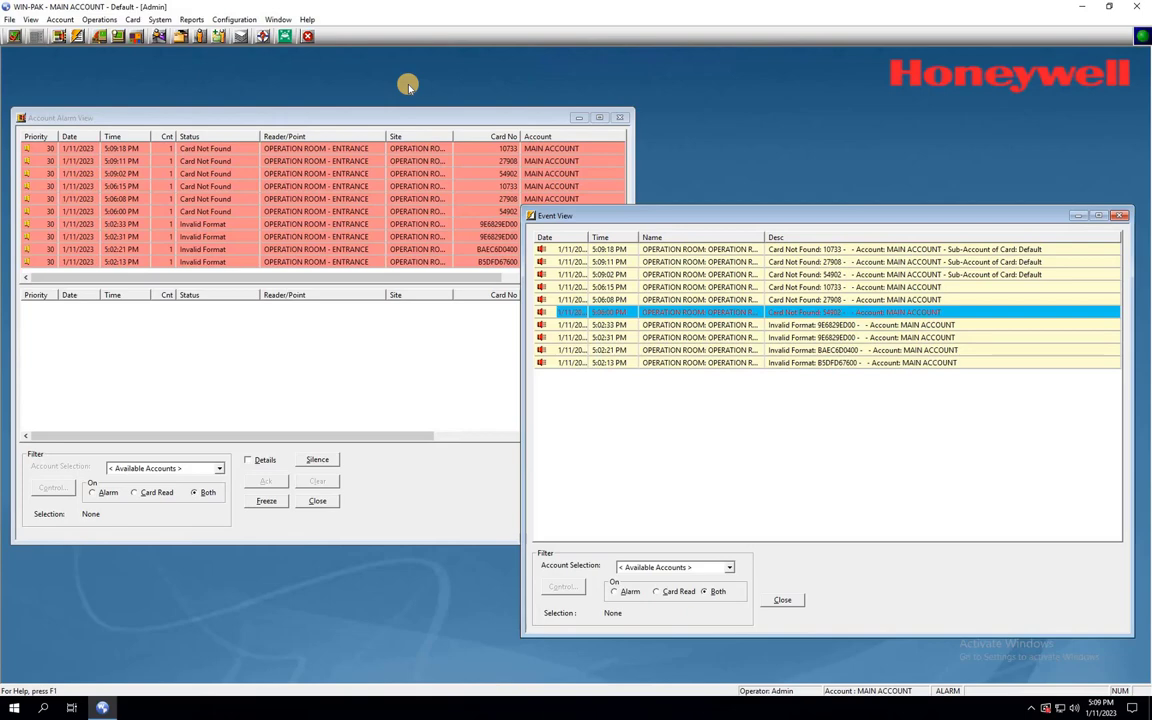
pyautogui.click(872, 276)
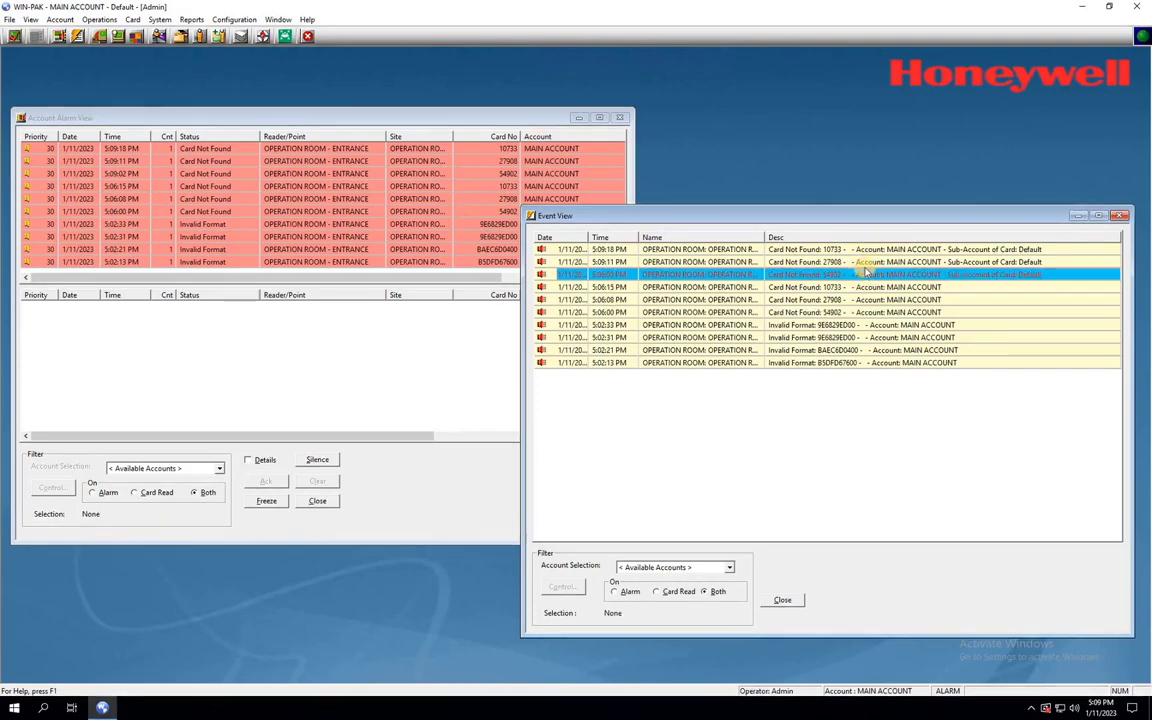
pyautogui.click(865, 261)
pyautogui.click(862, 250)
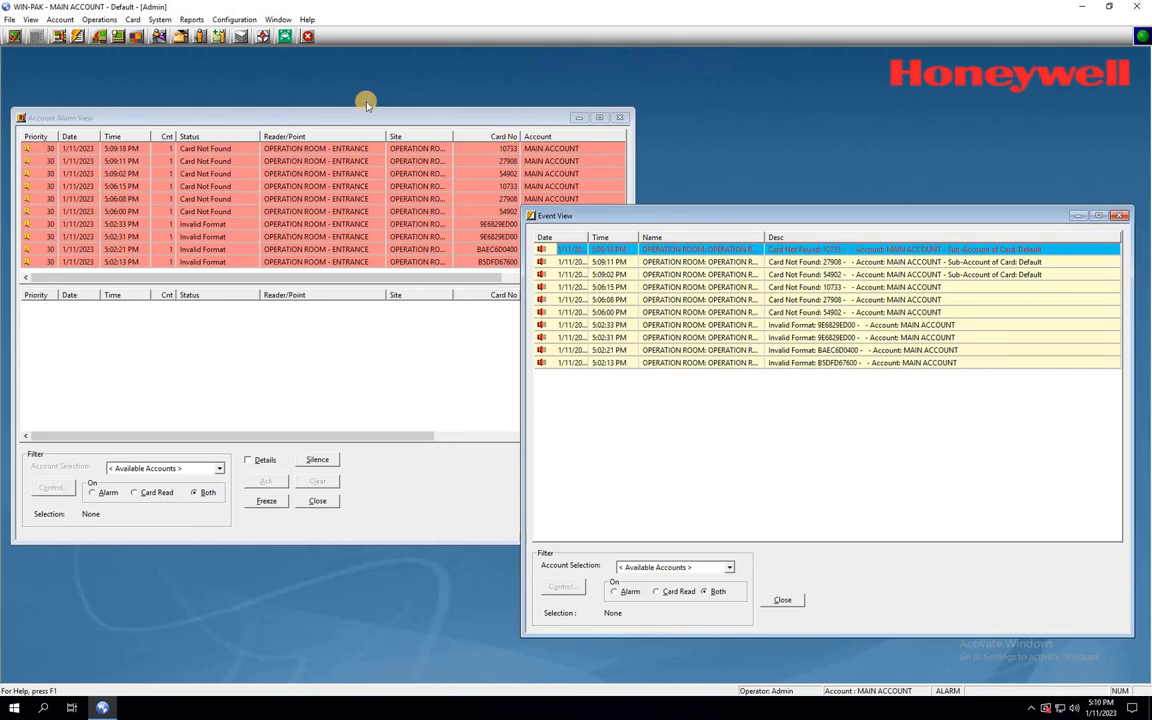
# - From the Control Map, initialize IC OPERATION ROOM with all options selected
pyautogui.click(98, 36)
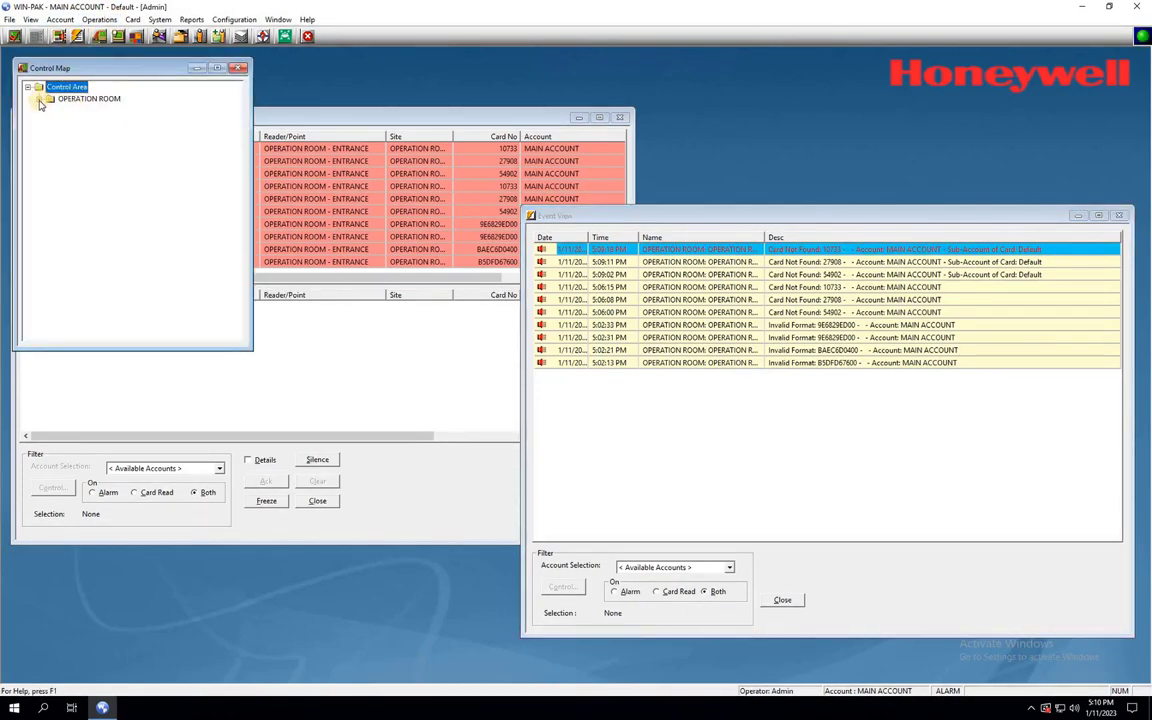
pyautogui.click(38, 99)
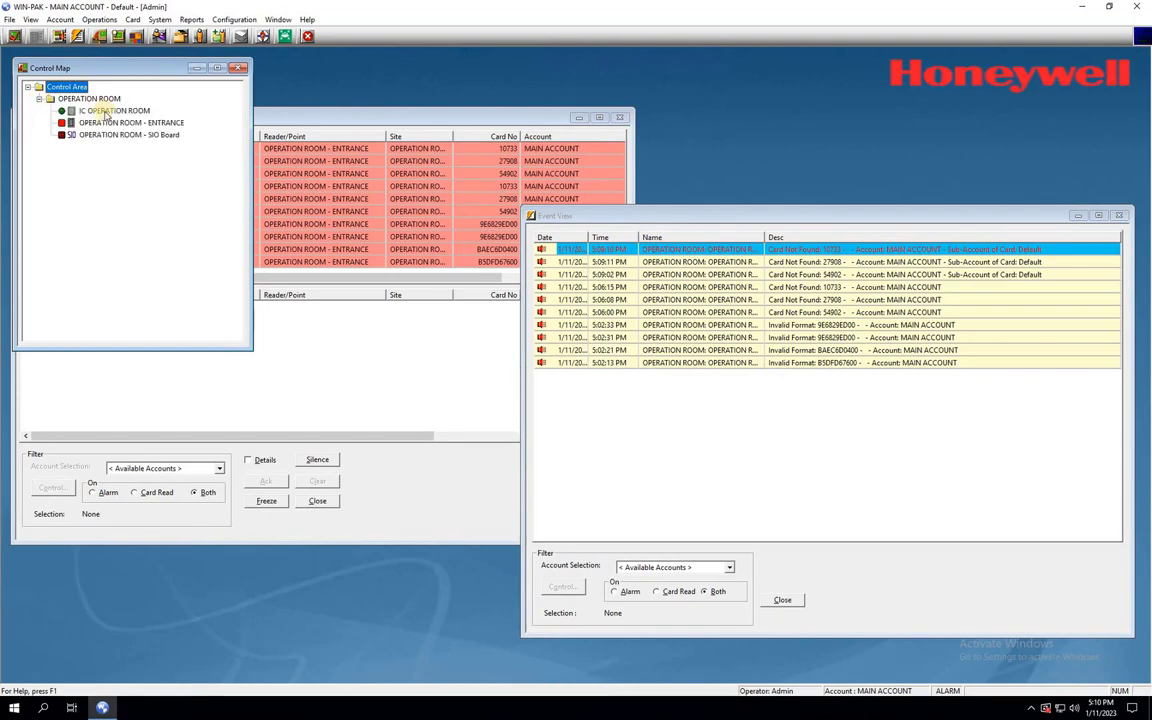
pyautogui.click(107, 111)
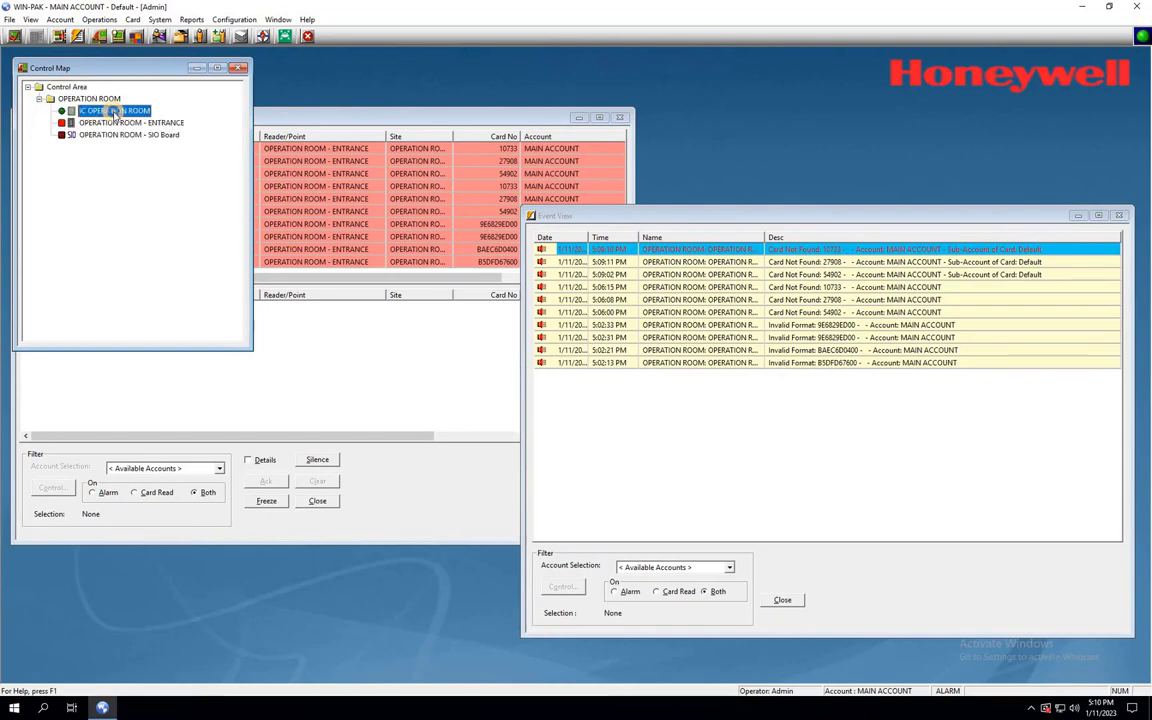
pyautogui.rightClick(115, 113)
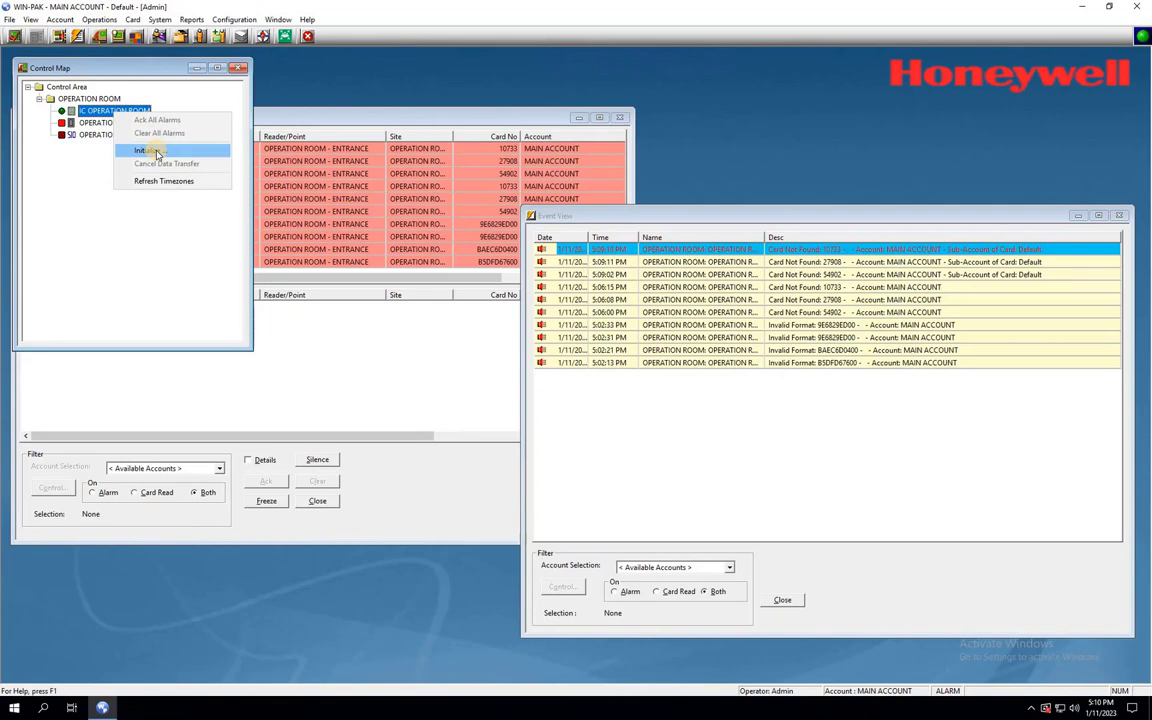
pyautogui.click(155, 152)
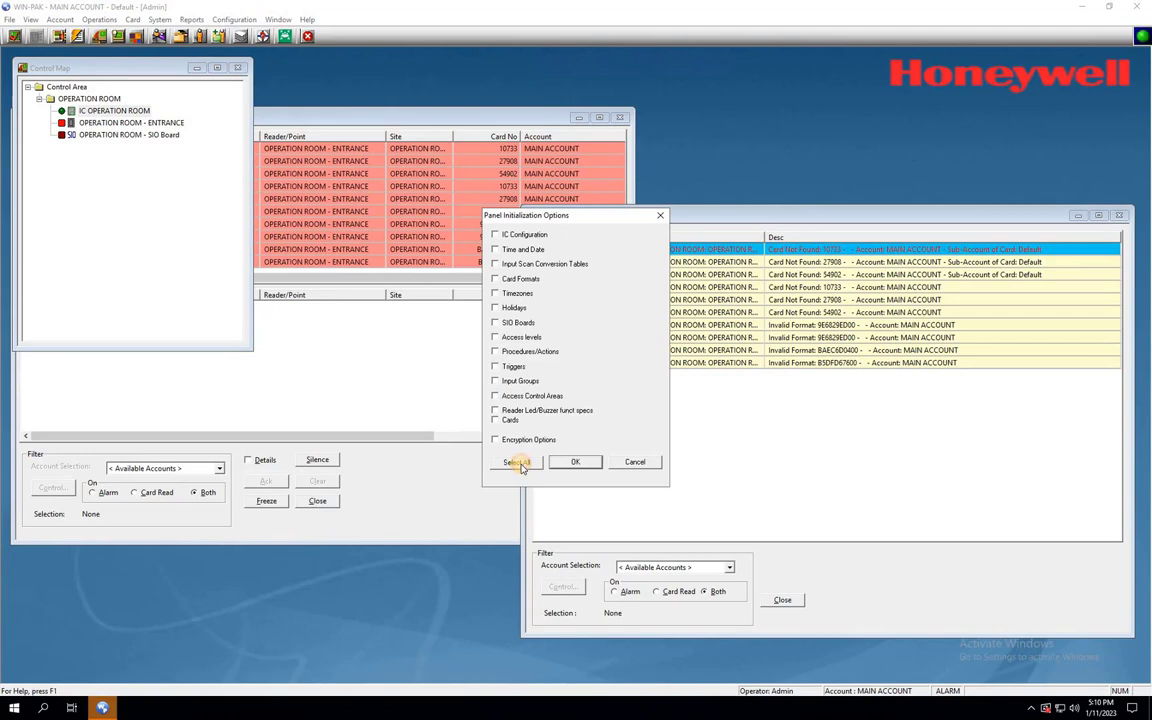
pyautogui.click(517, 463)
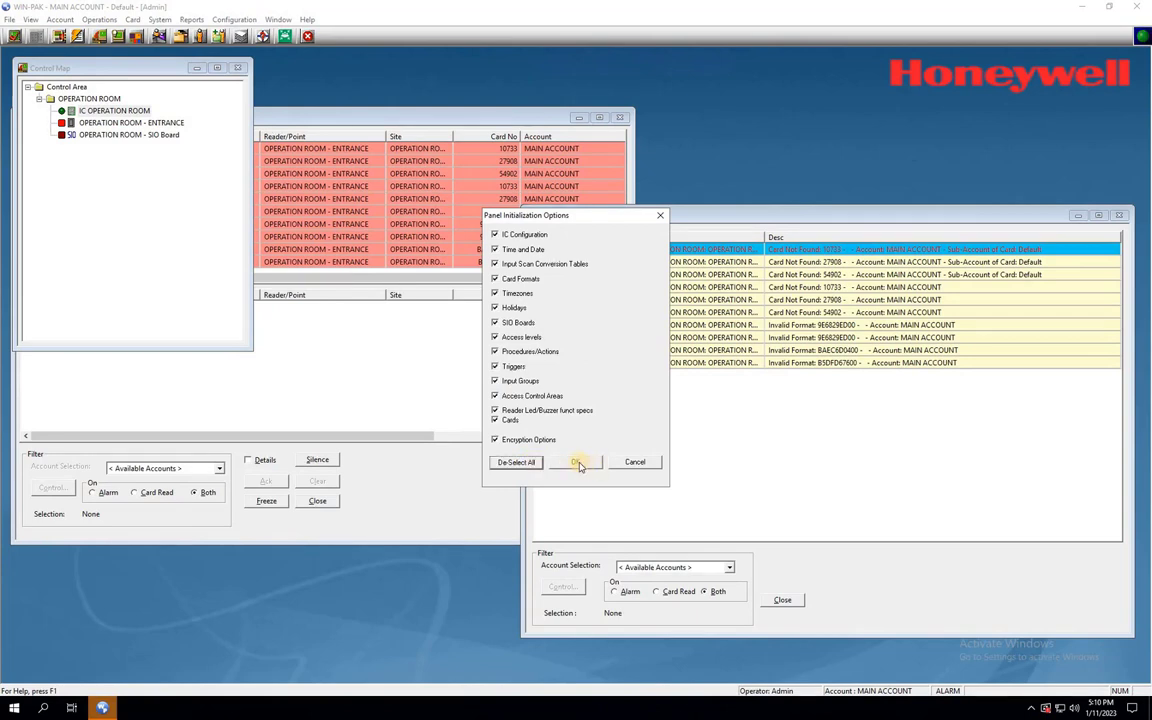
pyautogui.click(578, 463)
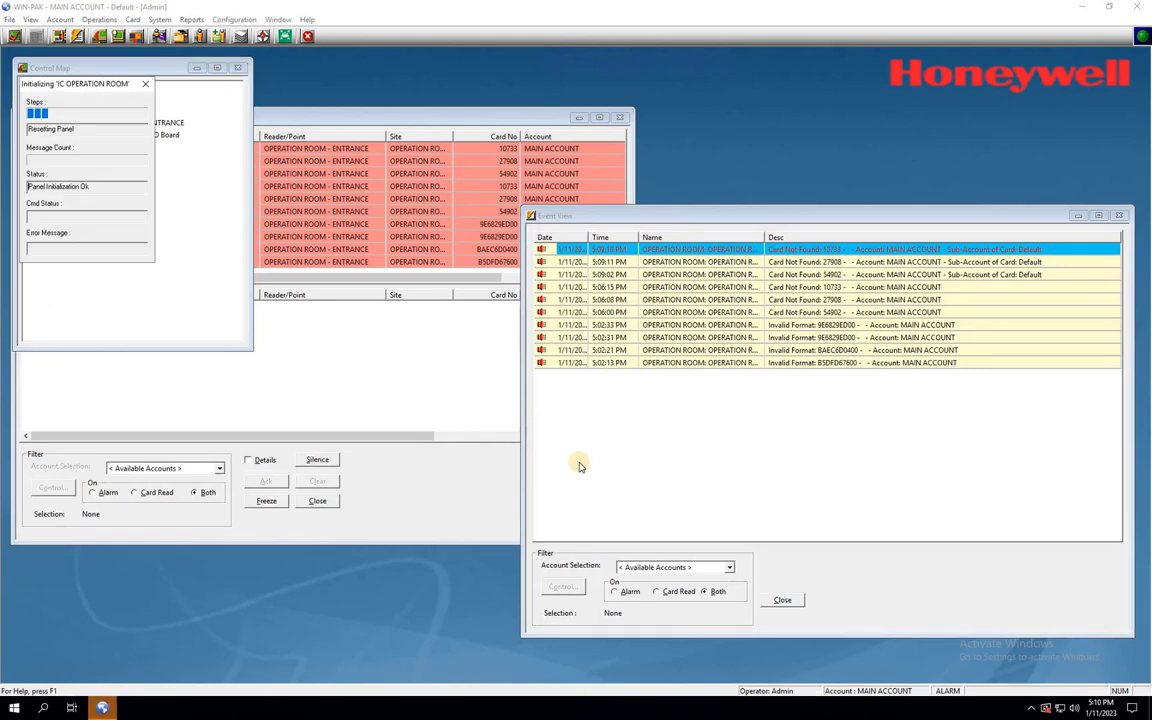